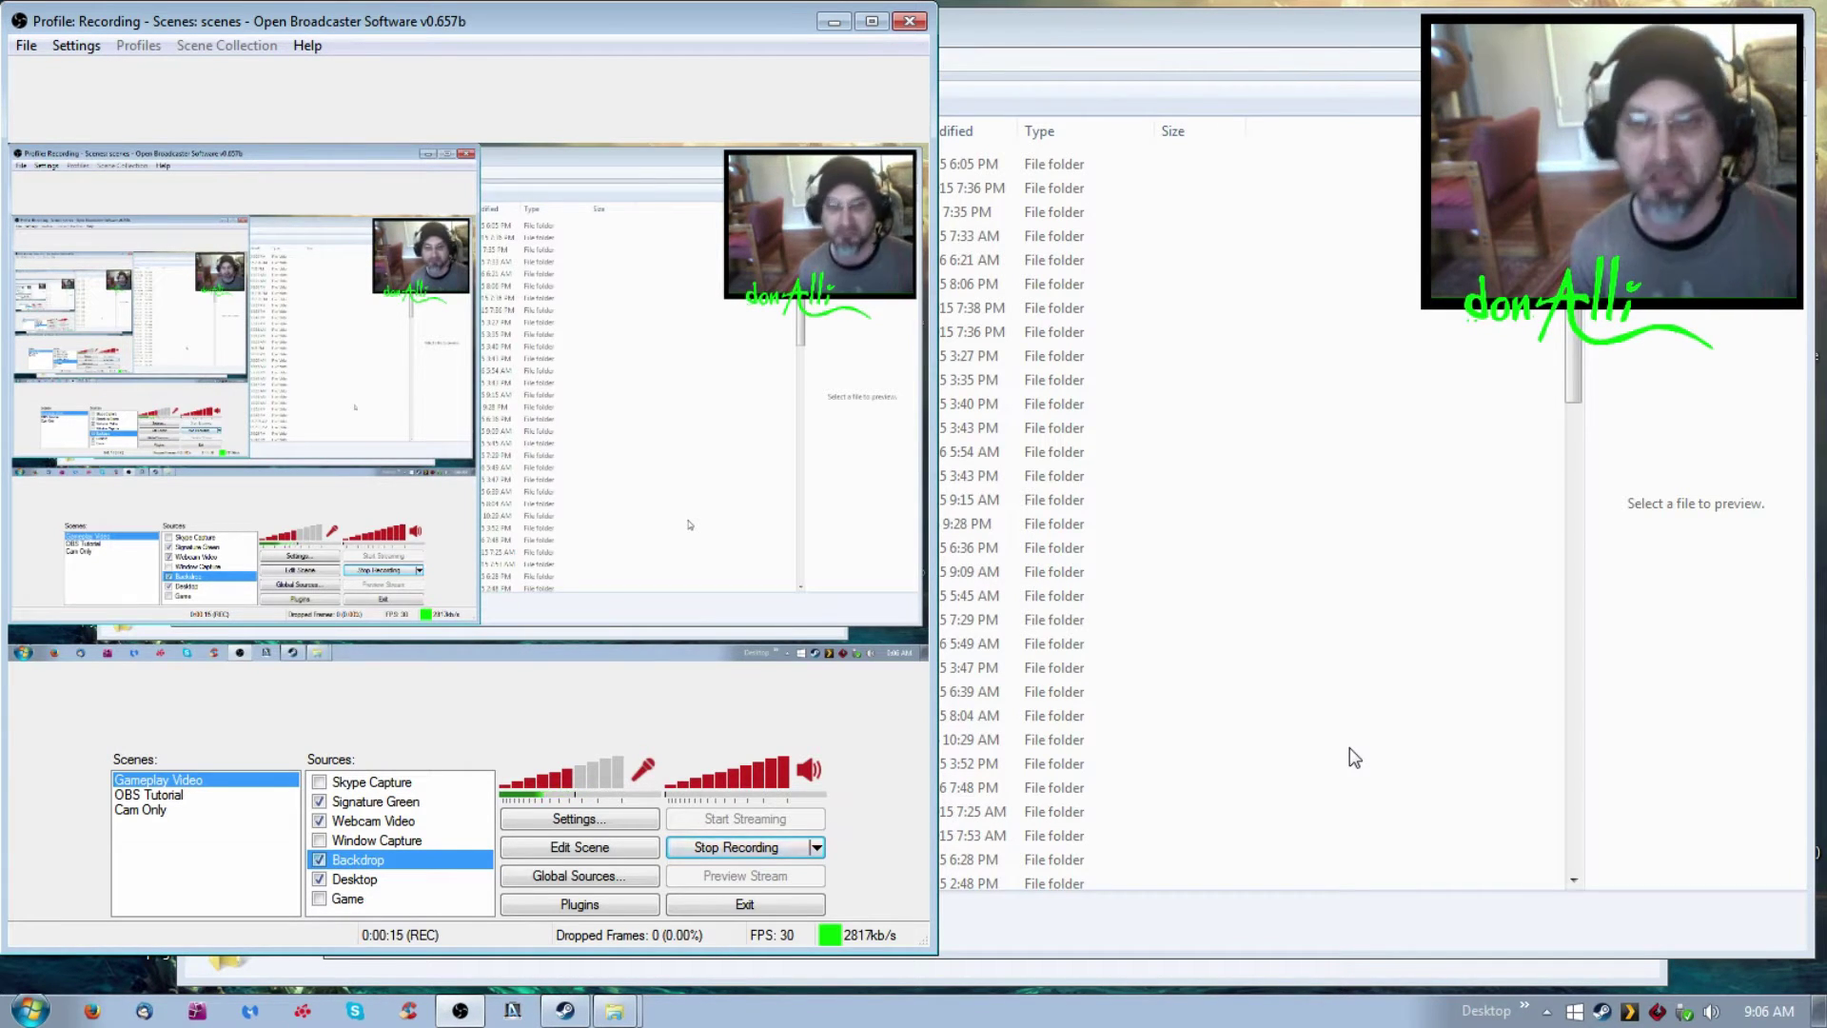
Bring the Explorer window showing SteamLibrary\steamapps\common in front of OBS.
click(1256, 45)
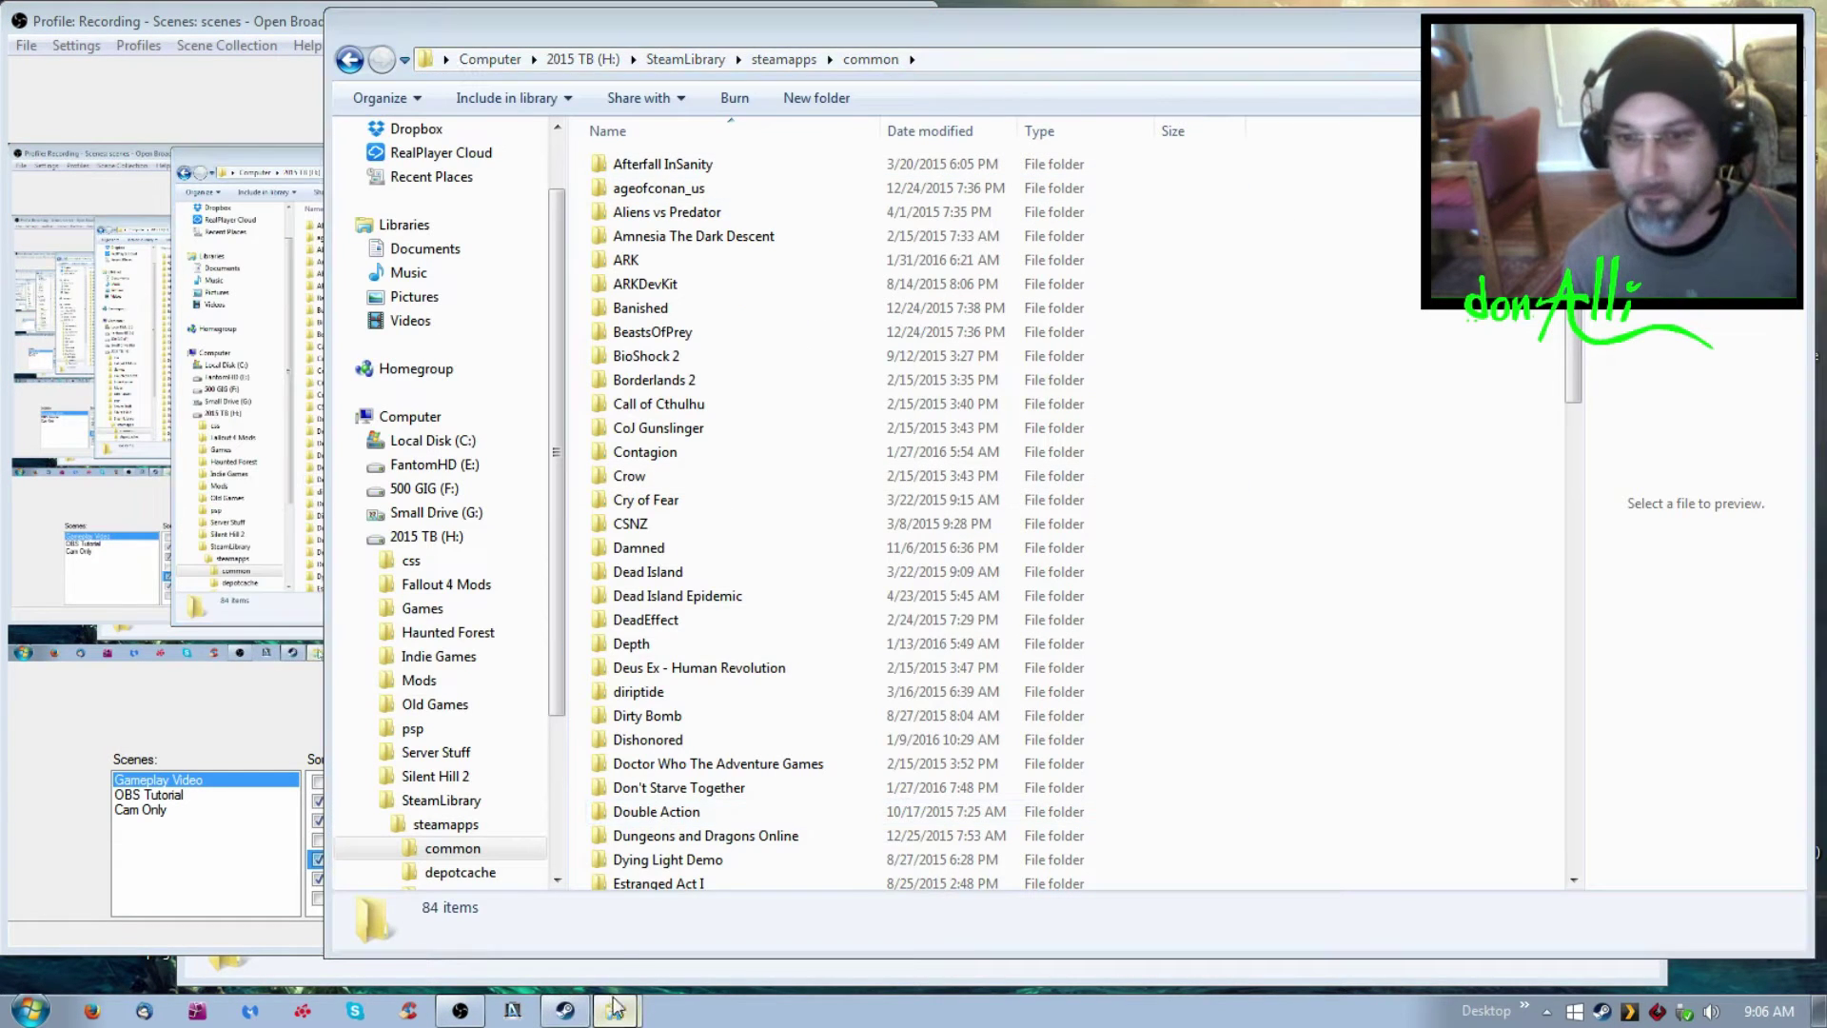
Resize the C: Steam common (41 items) and H: library (84 items) Explorer windows to sit side by side.
click(628, 971)
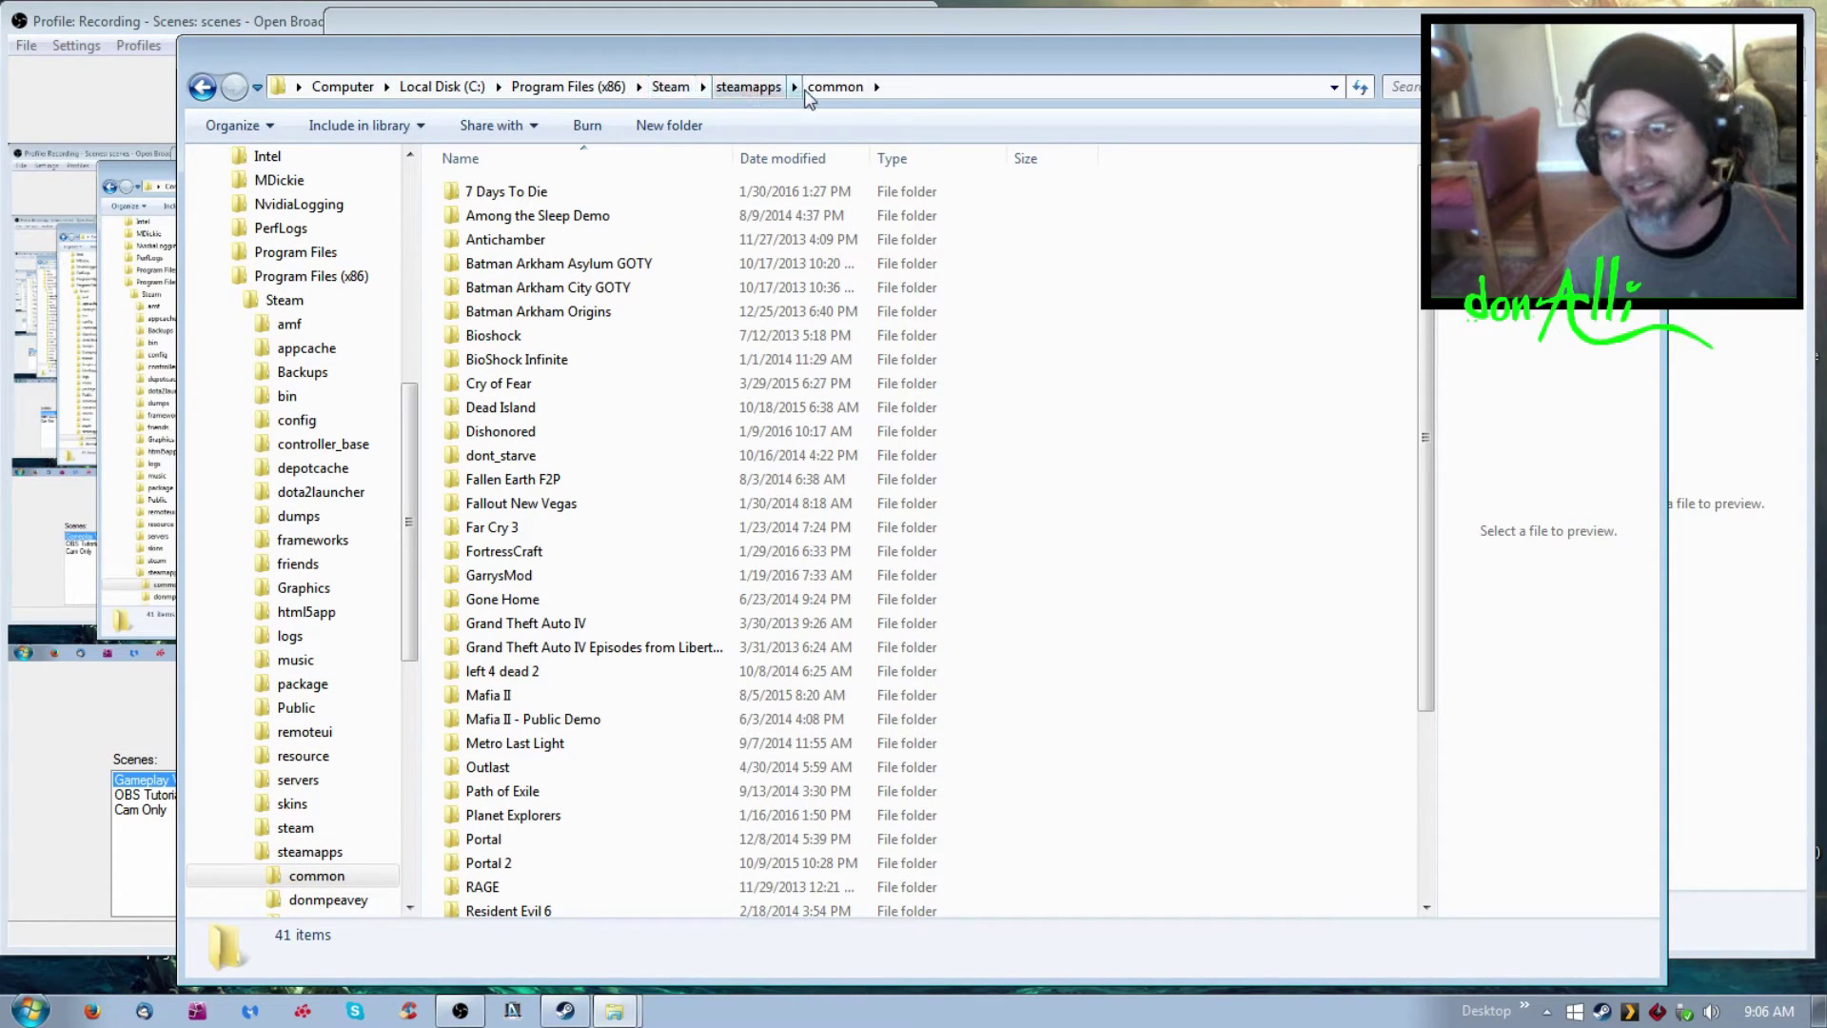
key(alt+Tab)
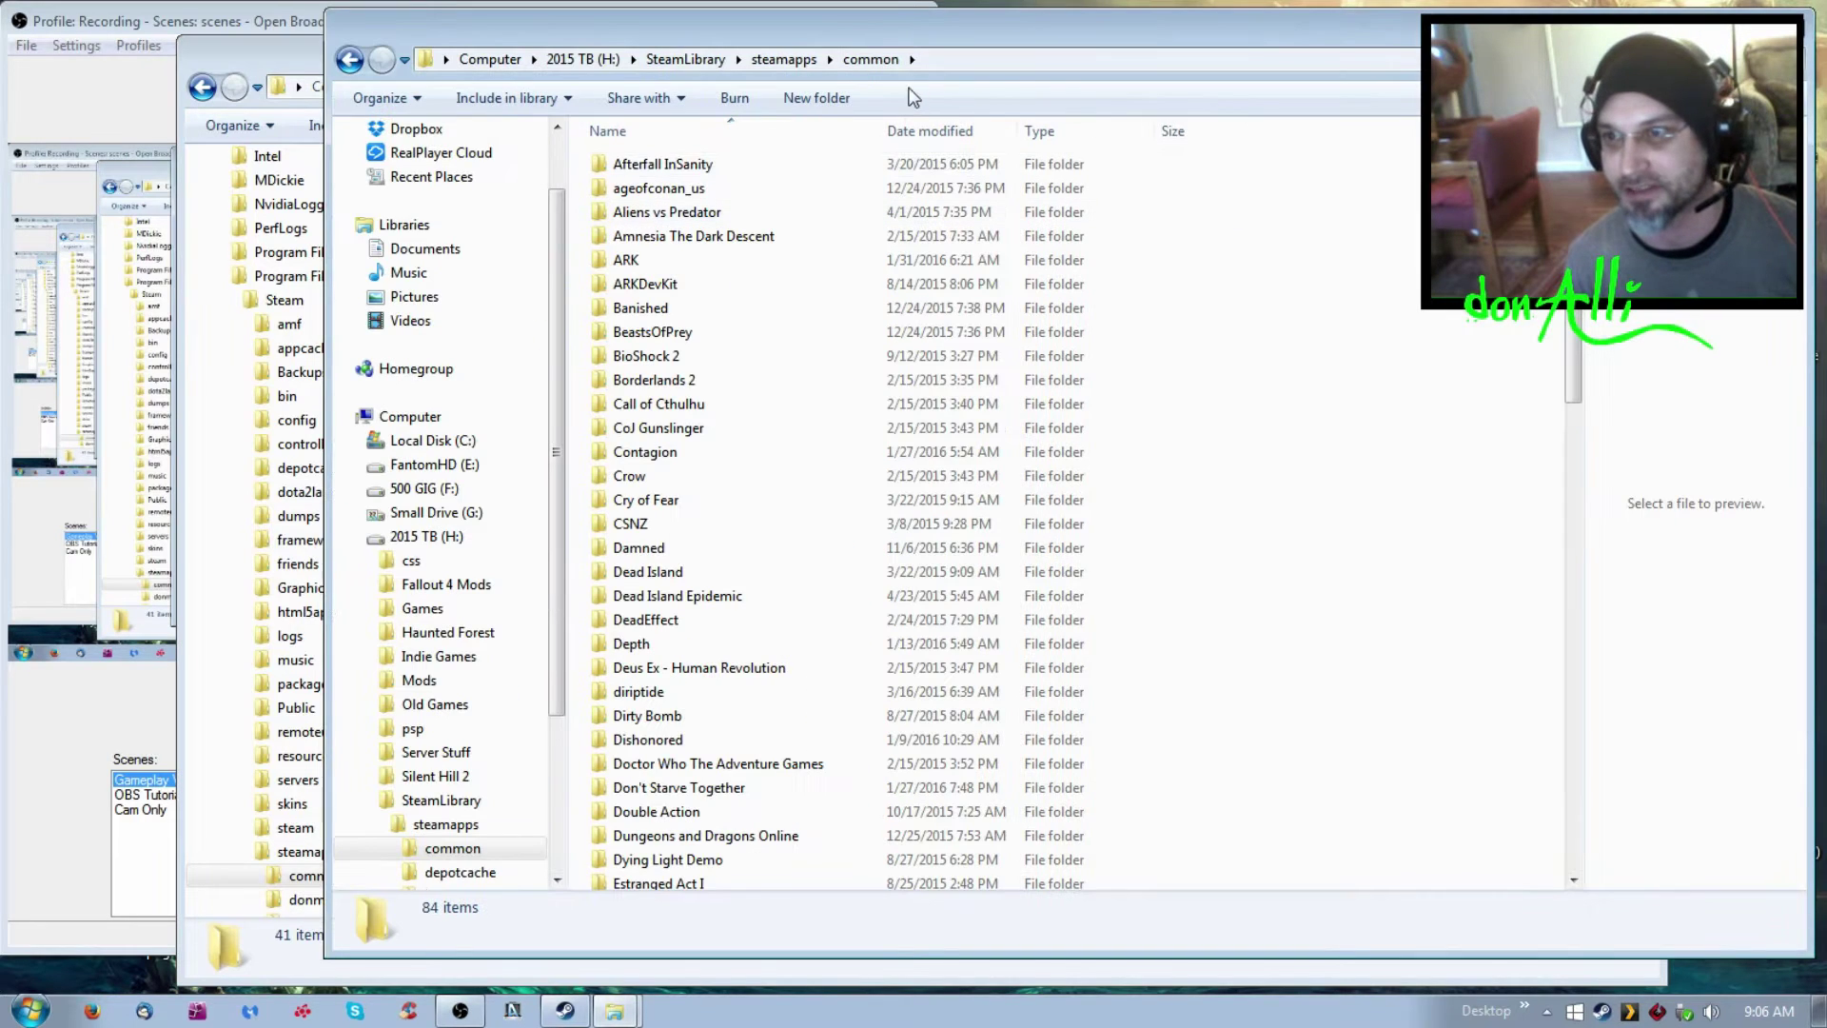
drag(325, 296, 794, 296)
click(644, 59)
drag(1681, 476, 1172, 476)
click(1410, 52)
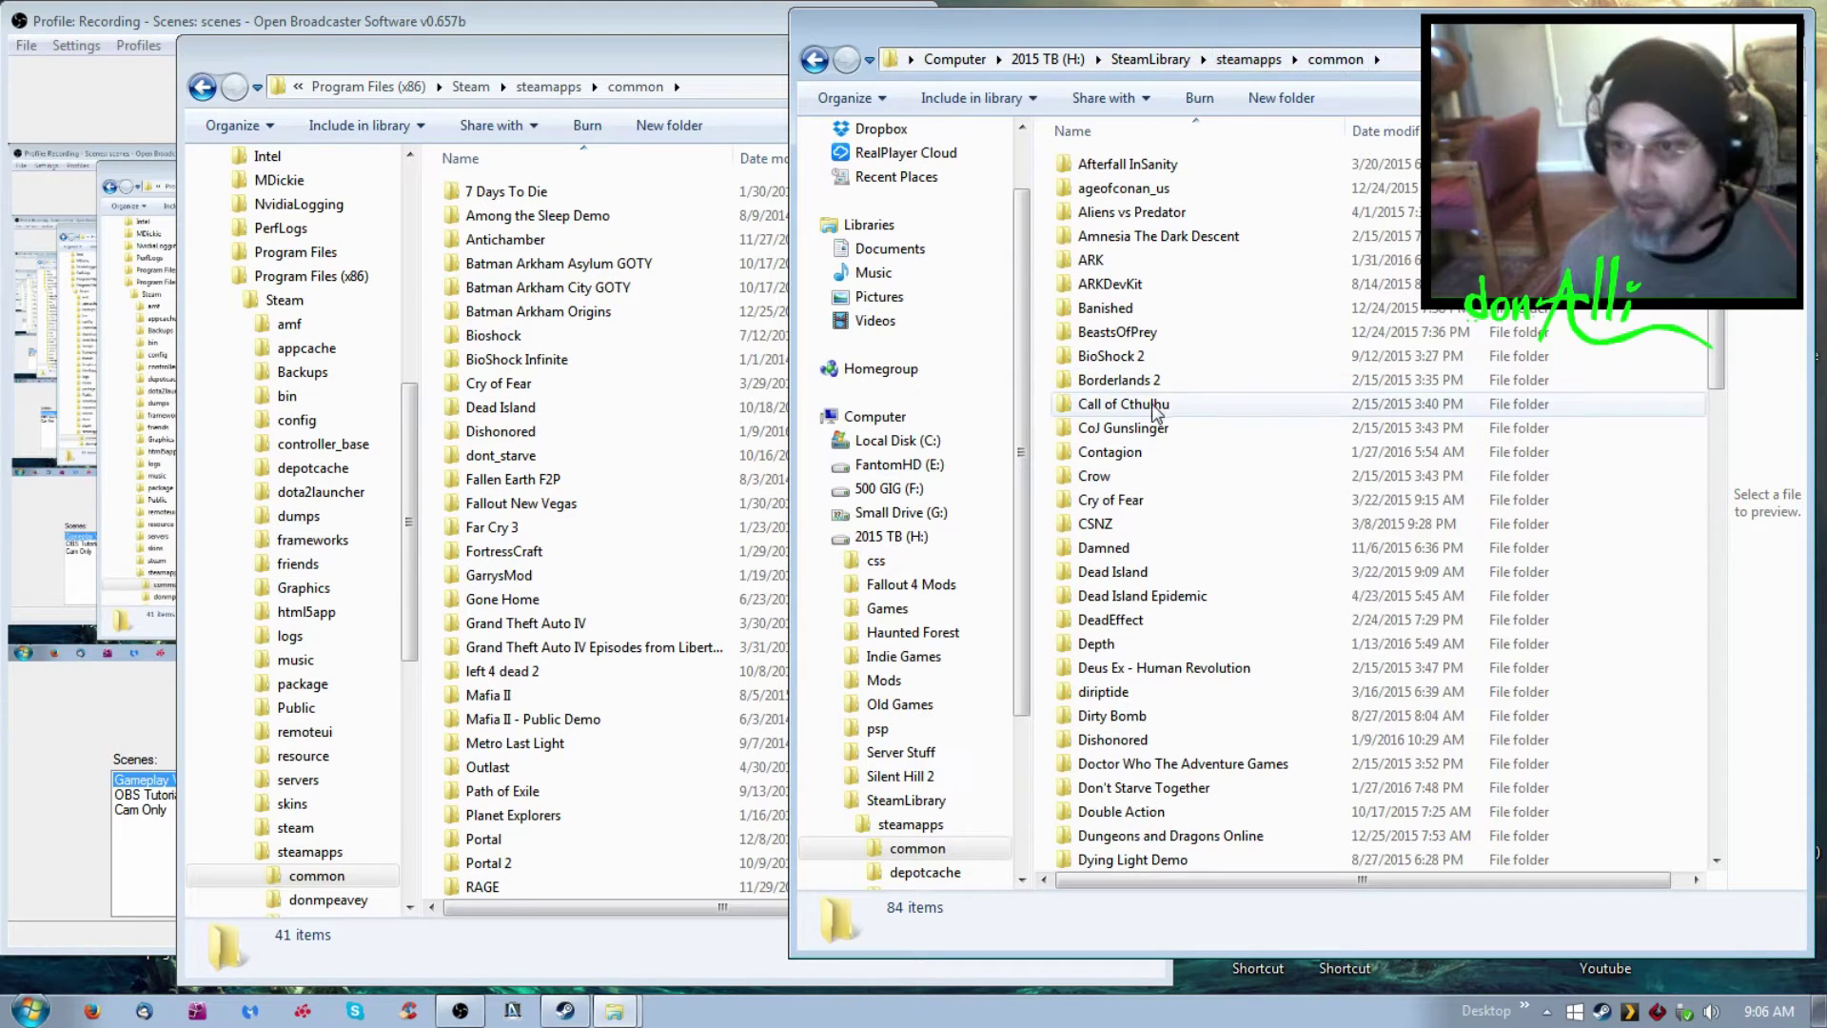
click(576, 49)
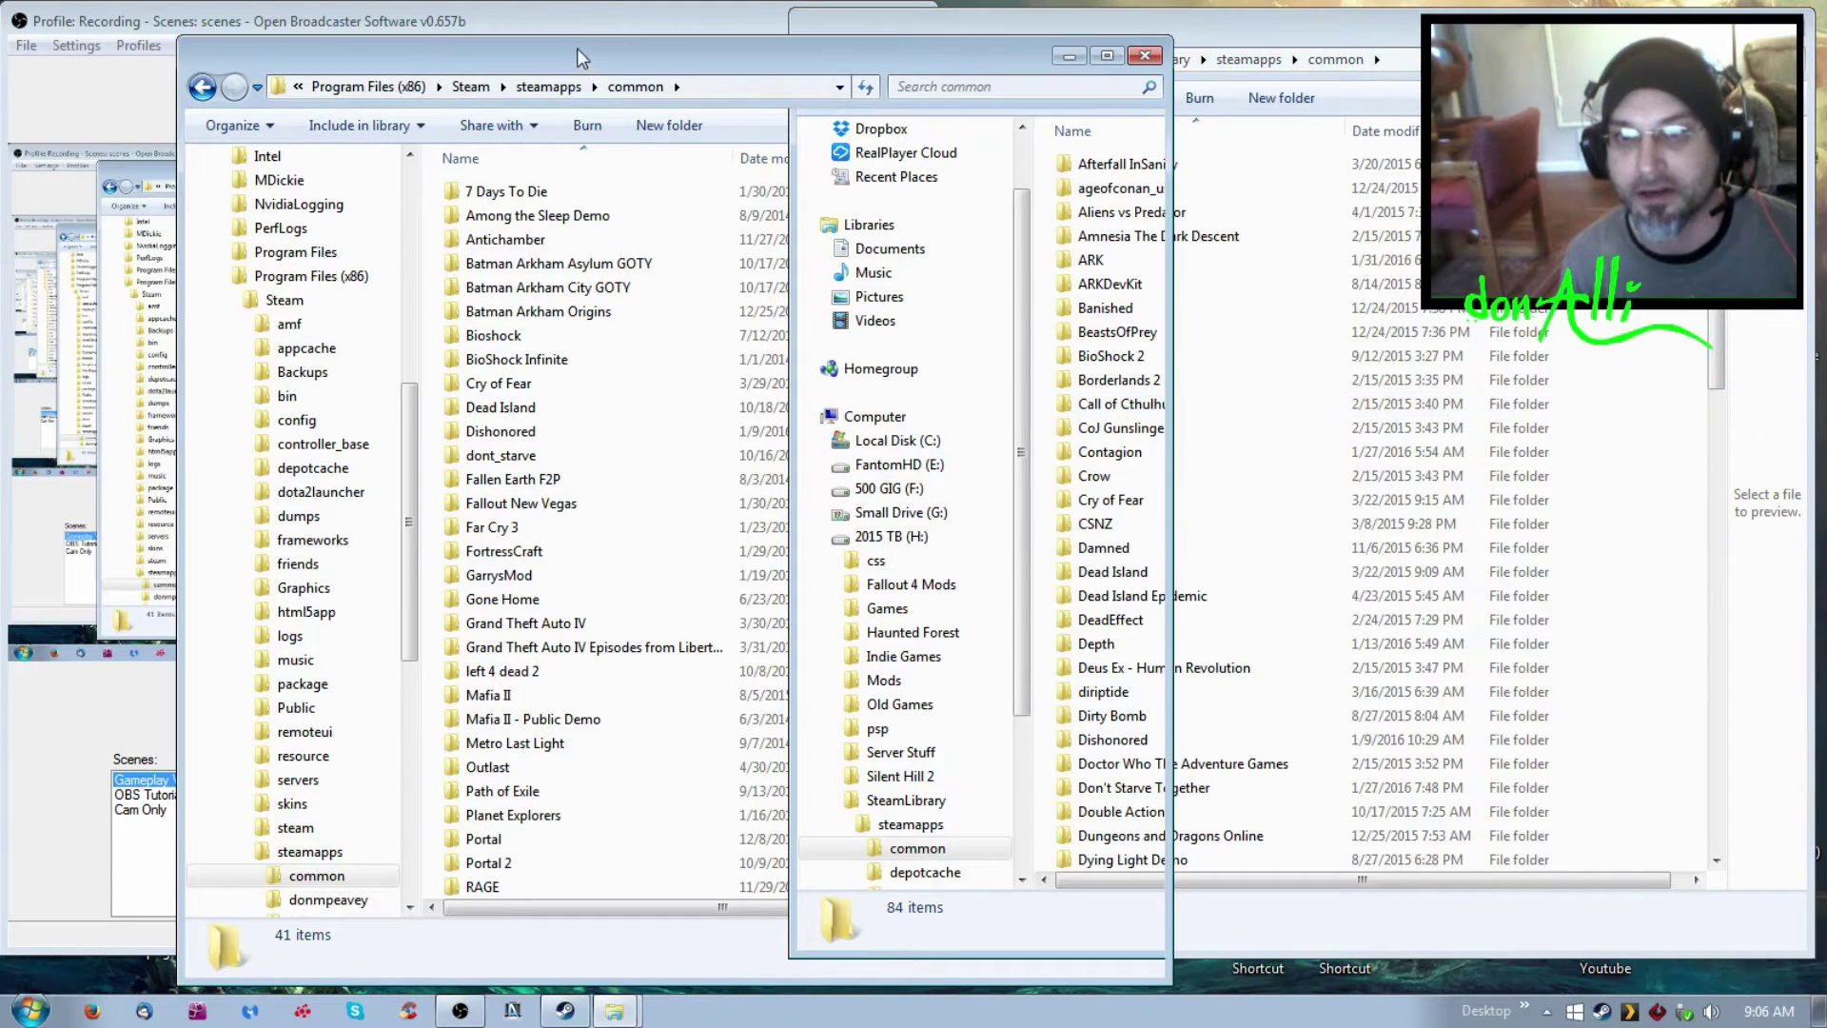
Check FortressCraft's contents, then cut it from C: and paste it into H:\SteamLibrary\steamapps\common.
click(511, 555)
double_click(466, 555)
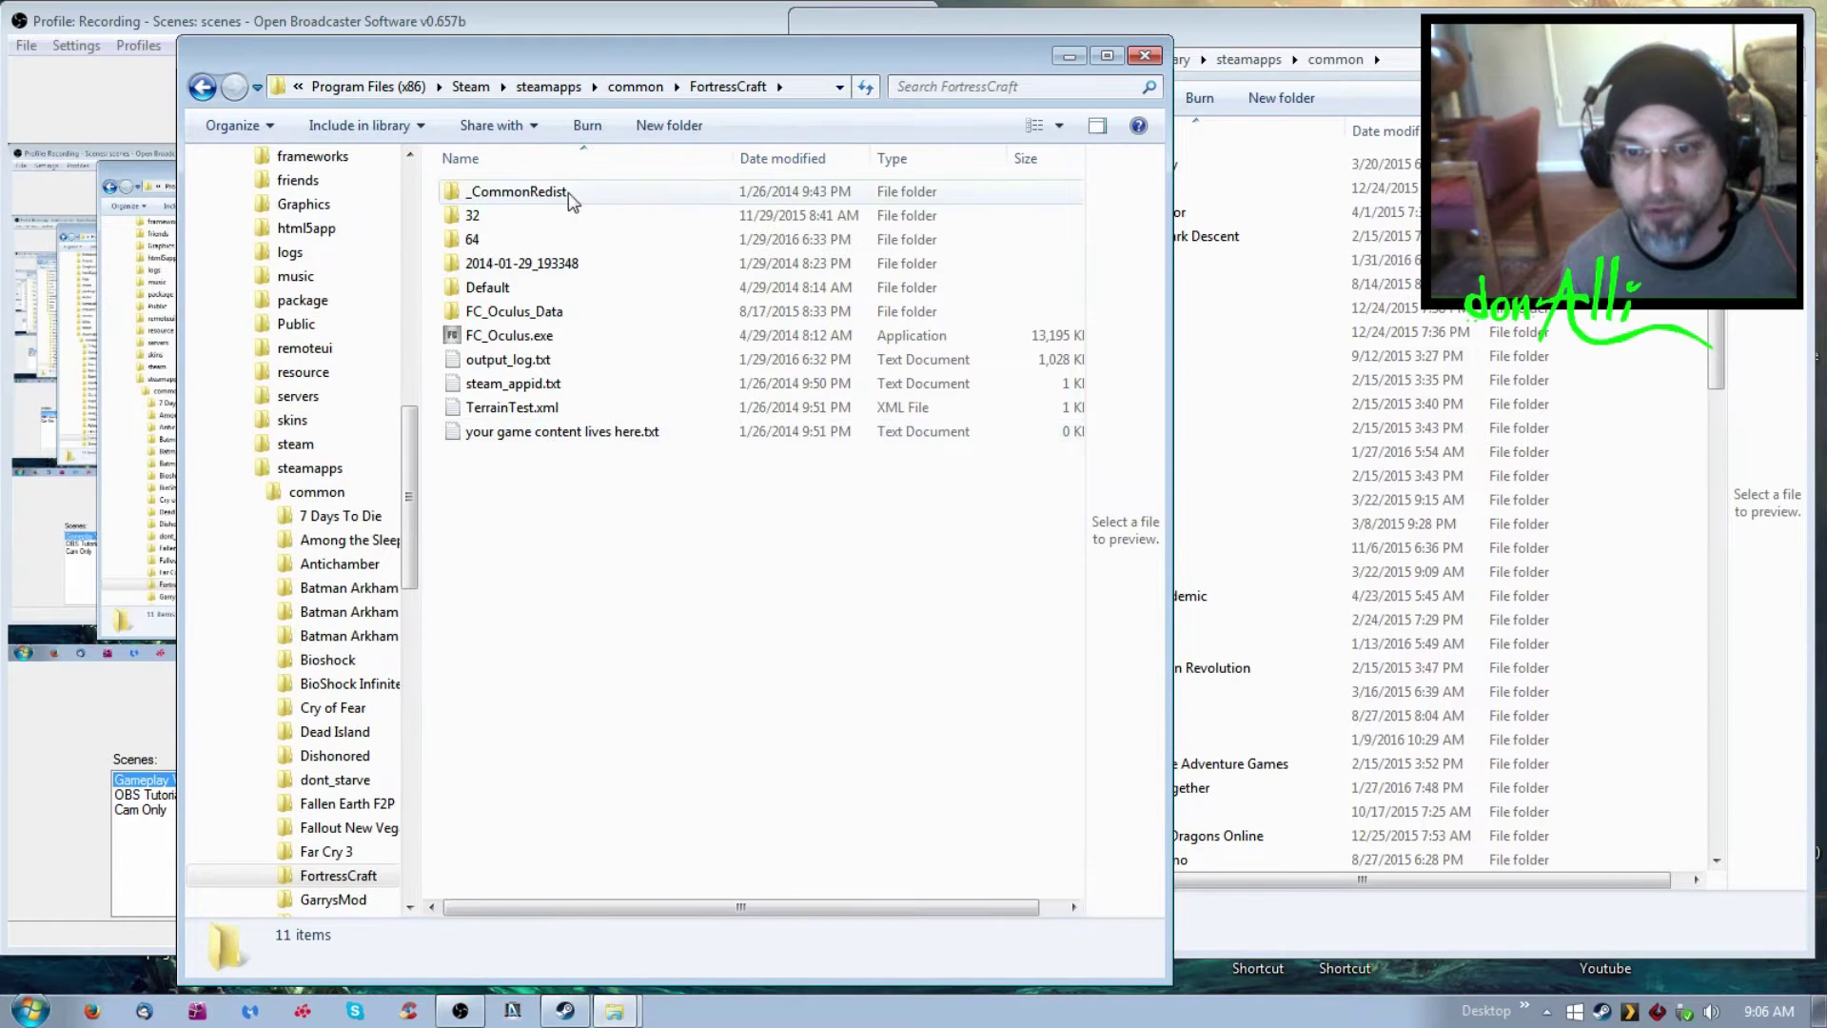
click(203, 88)
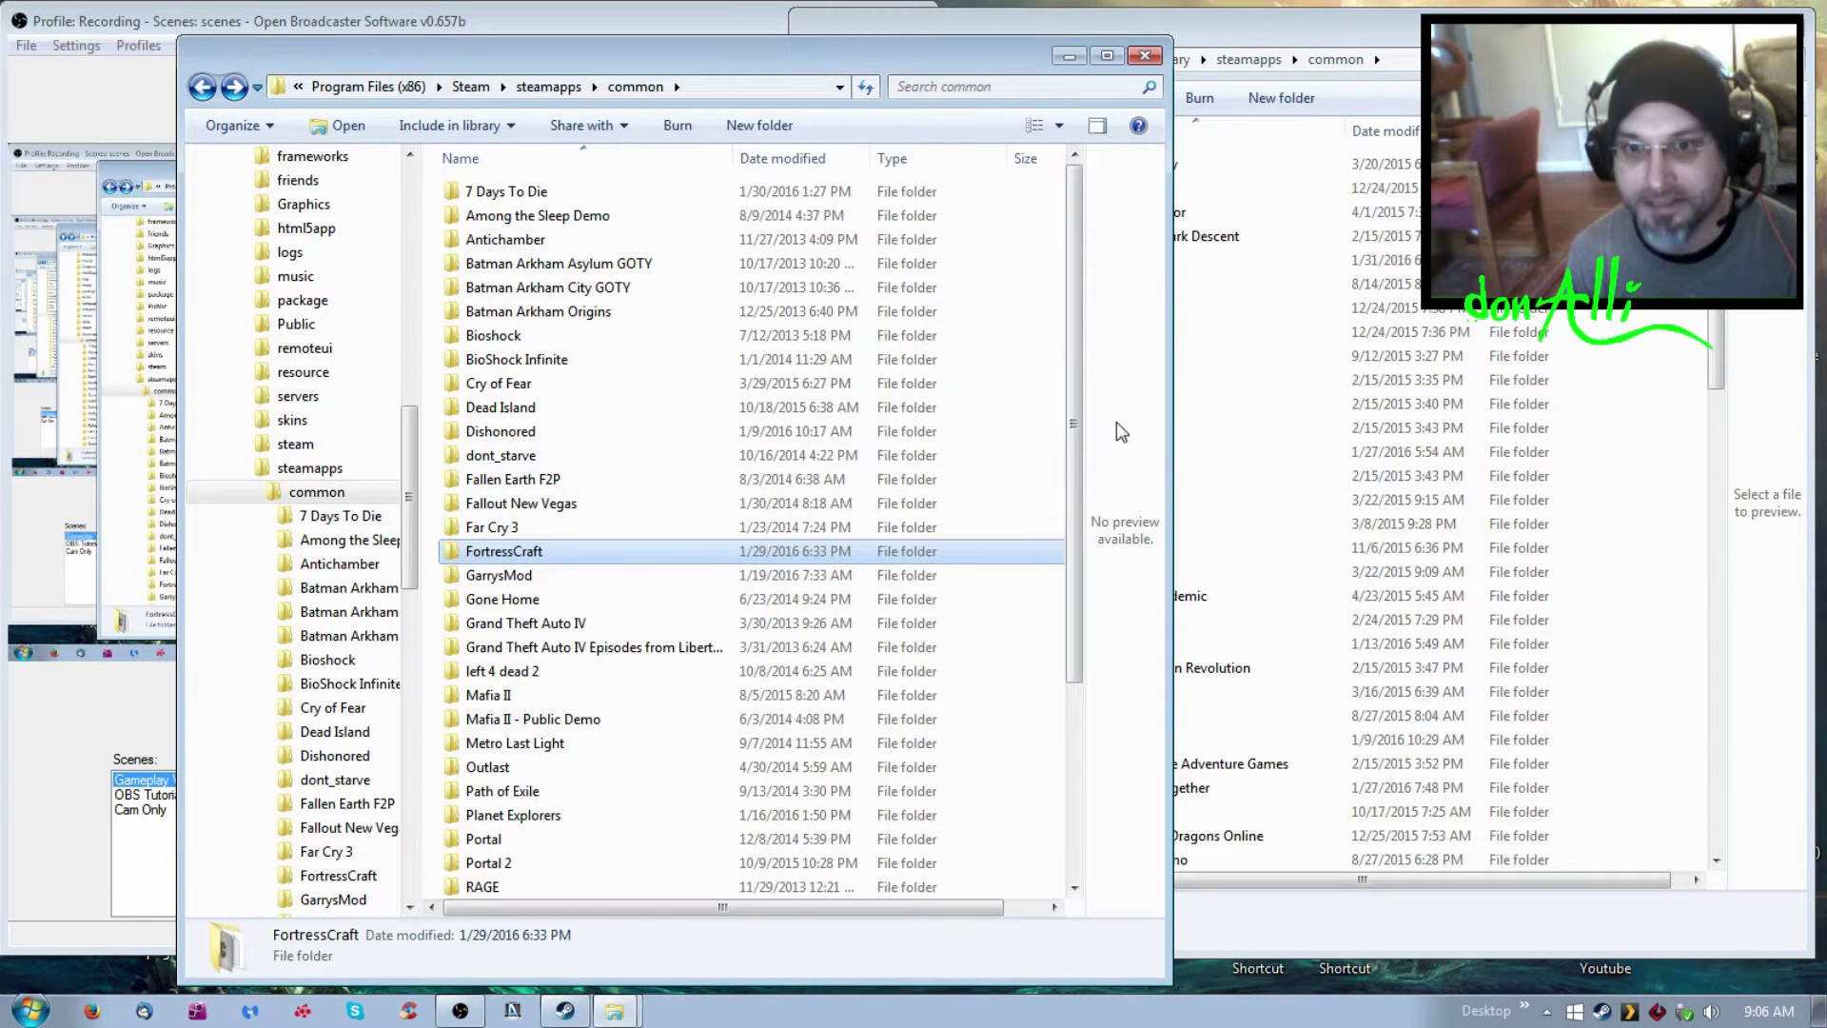
click(904, 19)
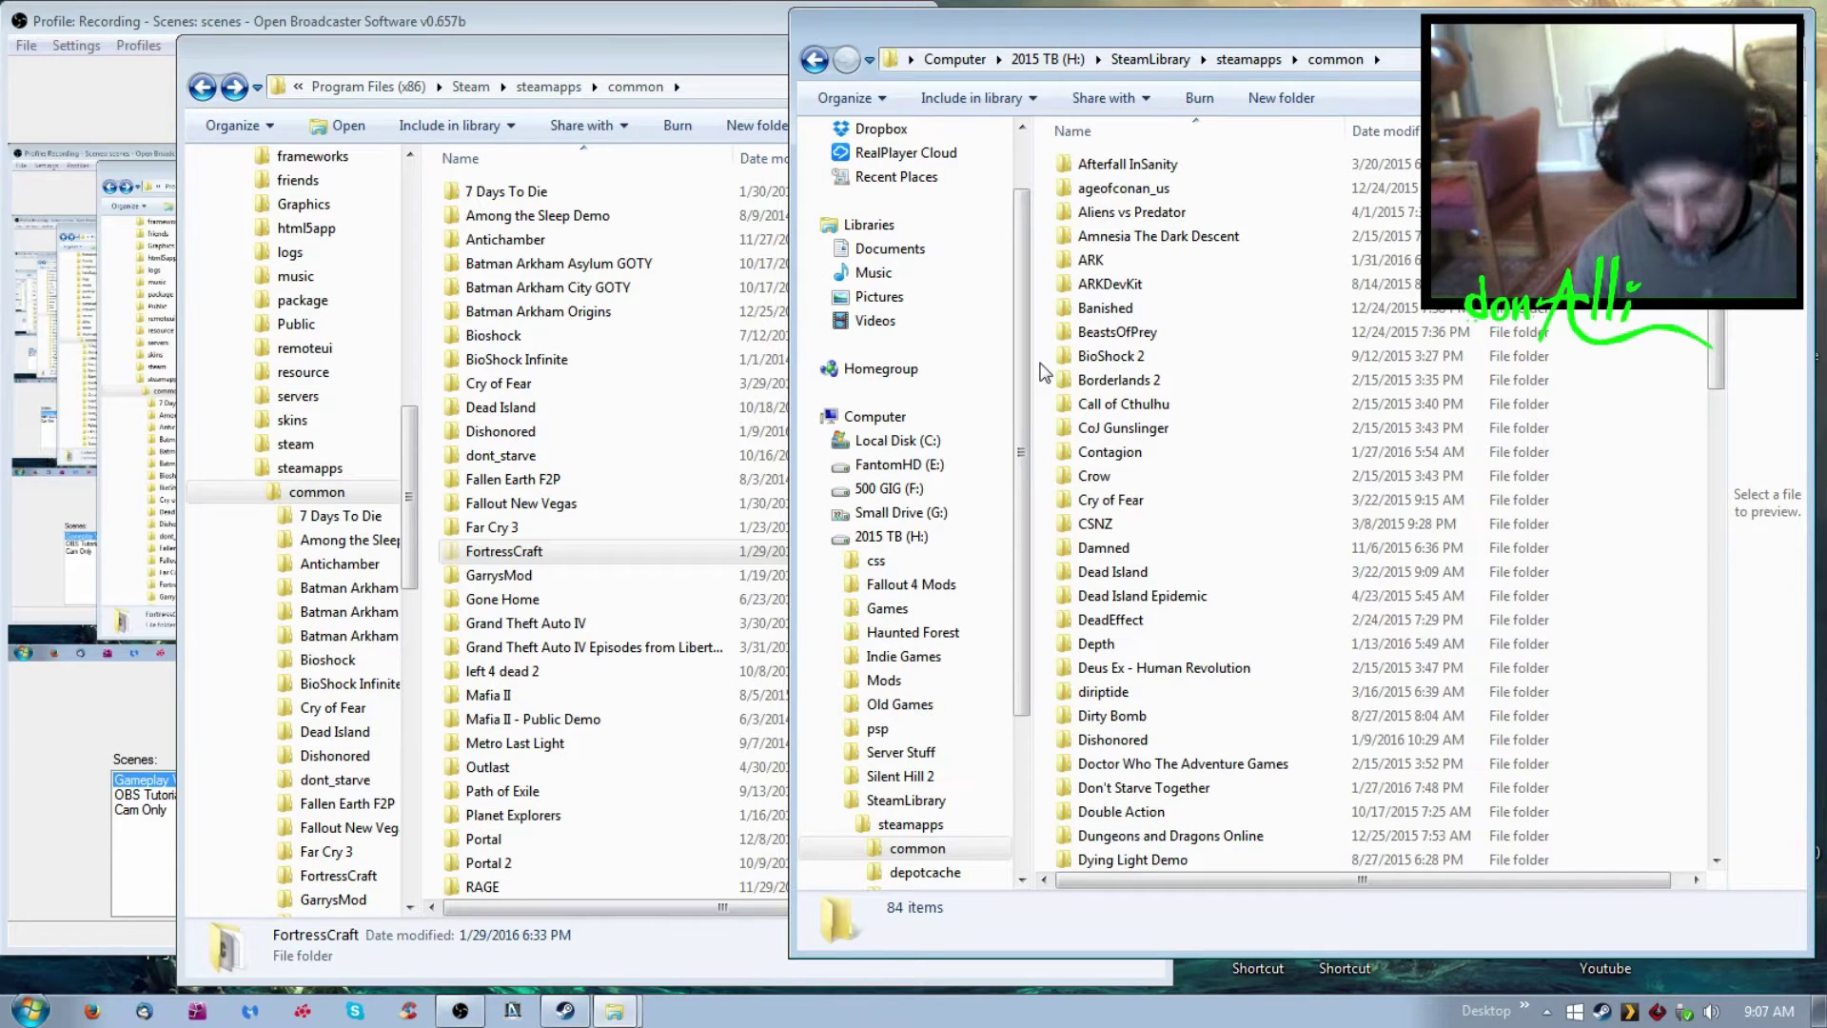
key(ctrl+v)
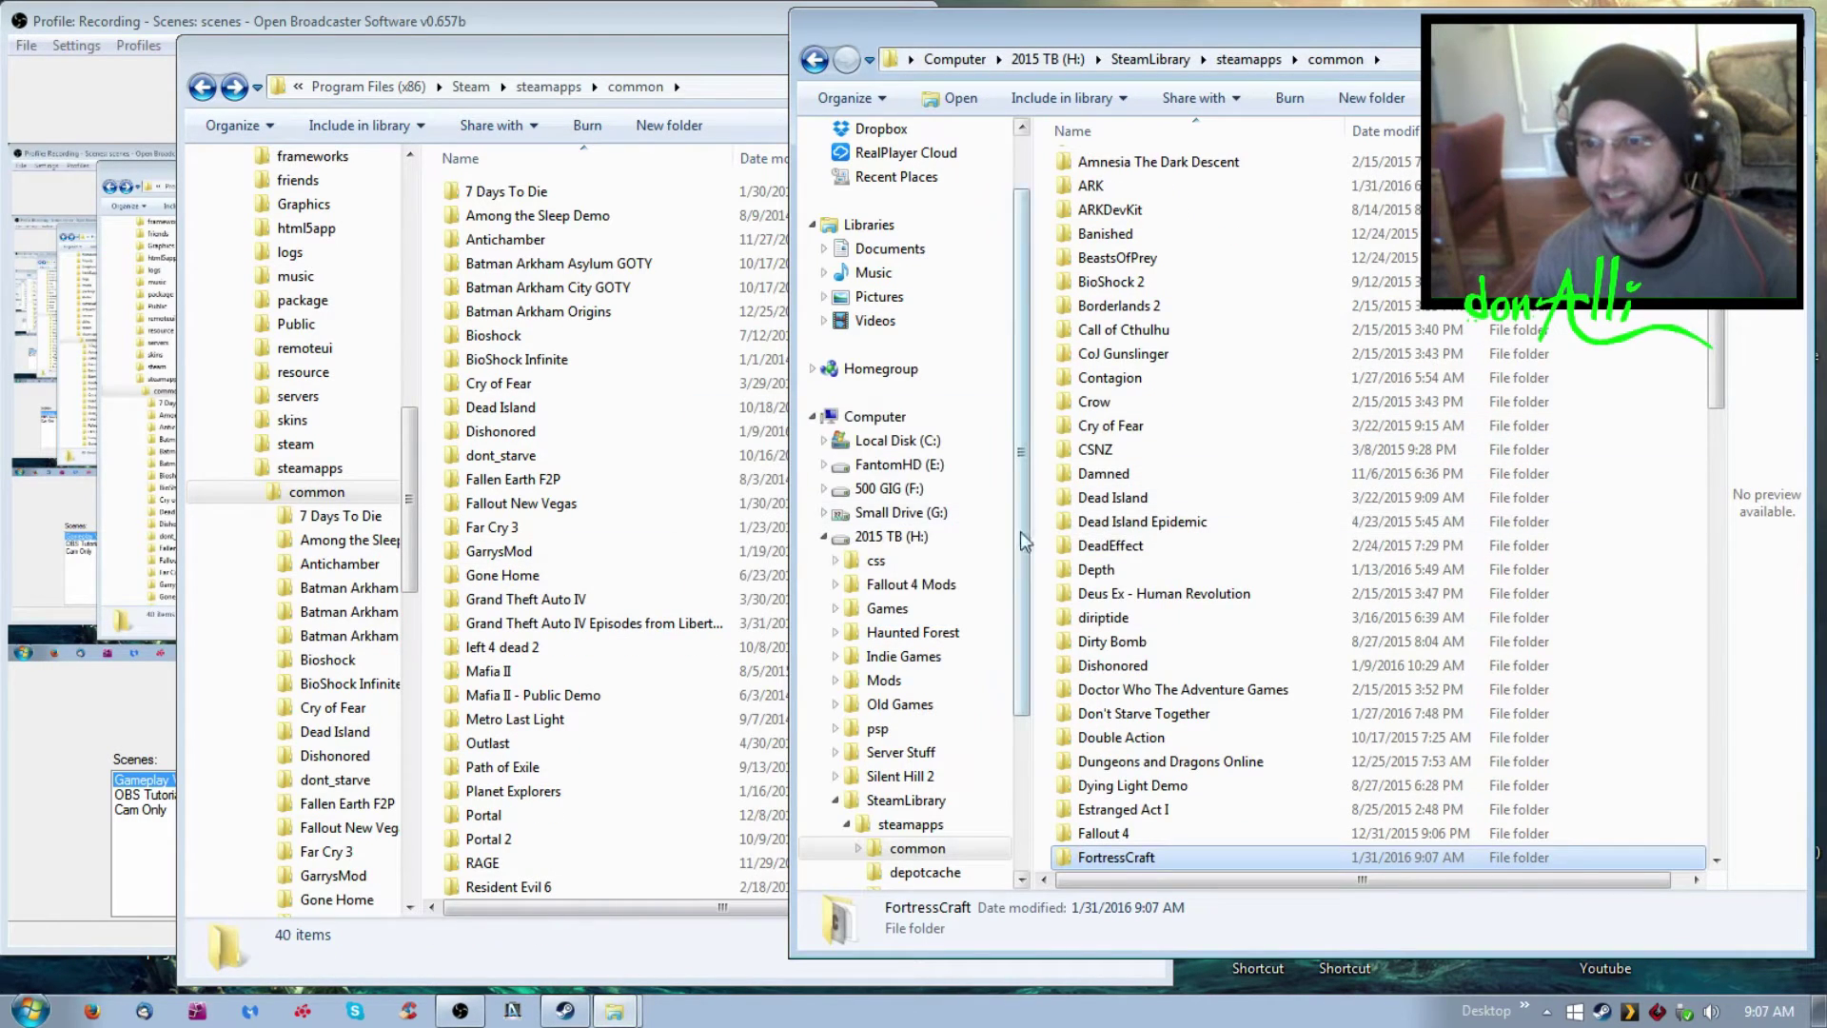
Verify the moved FortressCraft folder's 11 items in the H: common folder.
double_click(1119, 857)
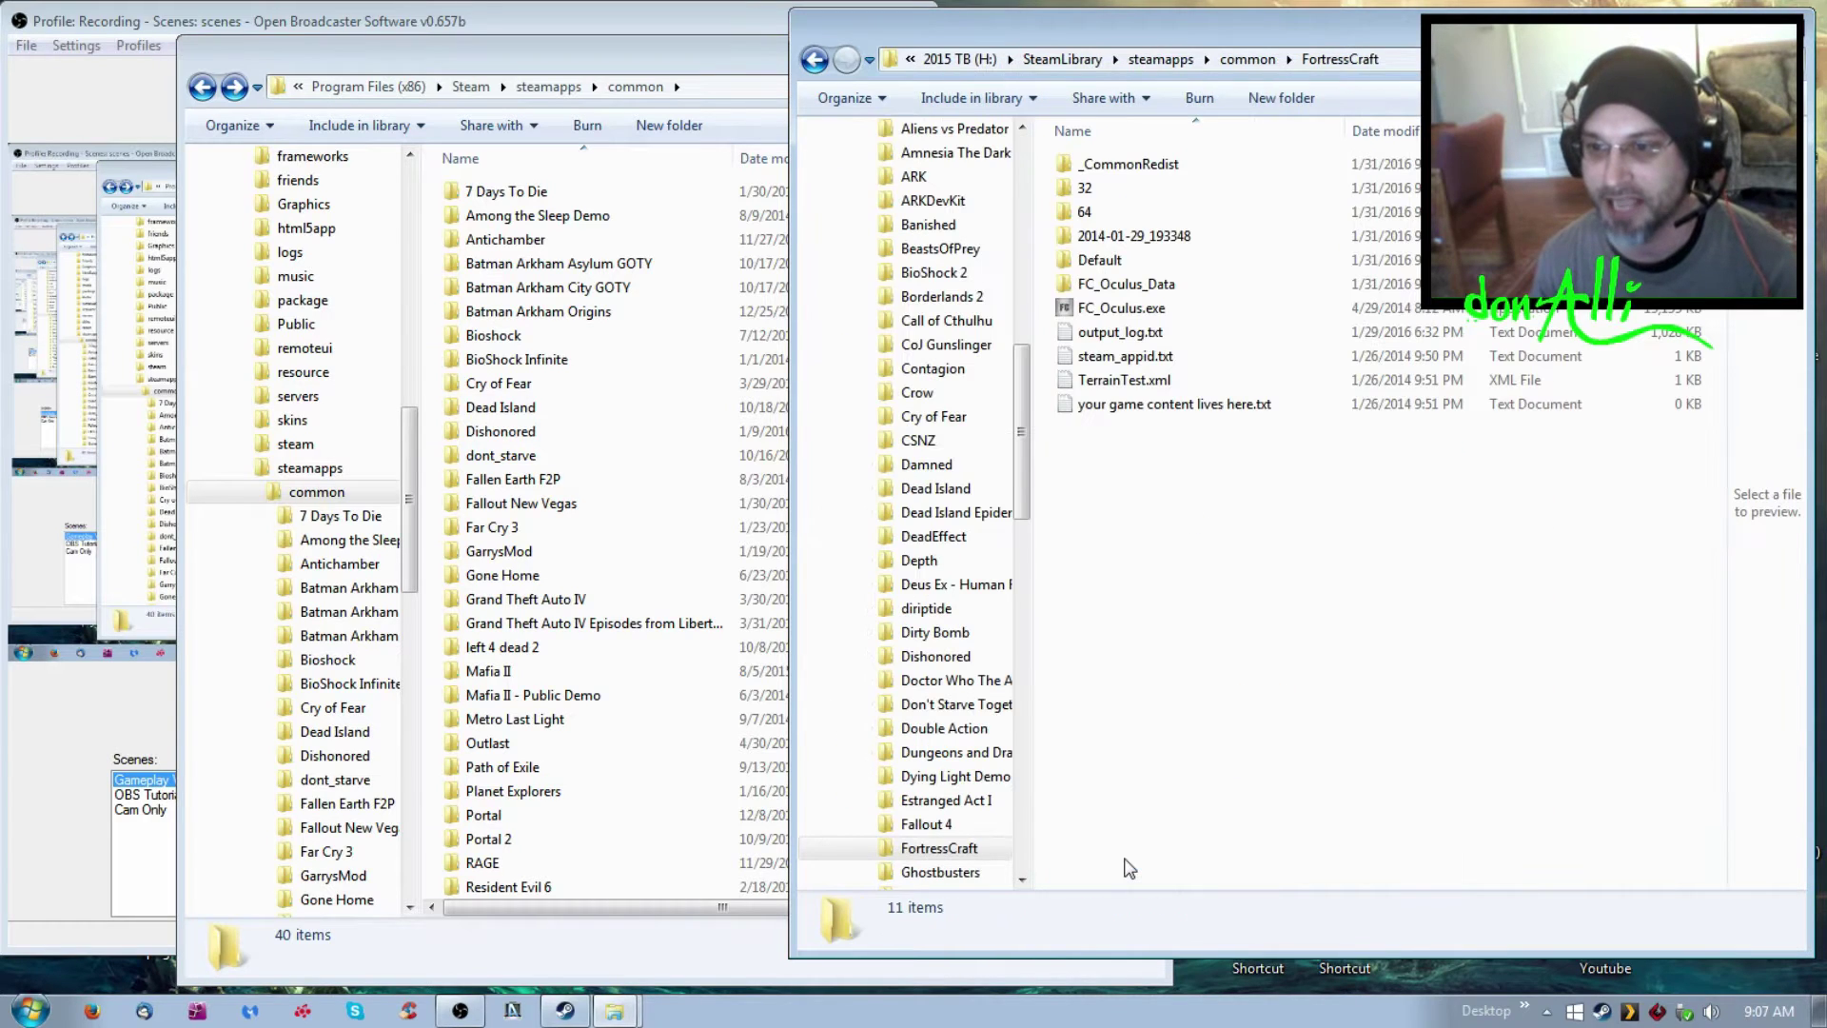
click(814, 61)
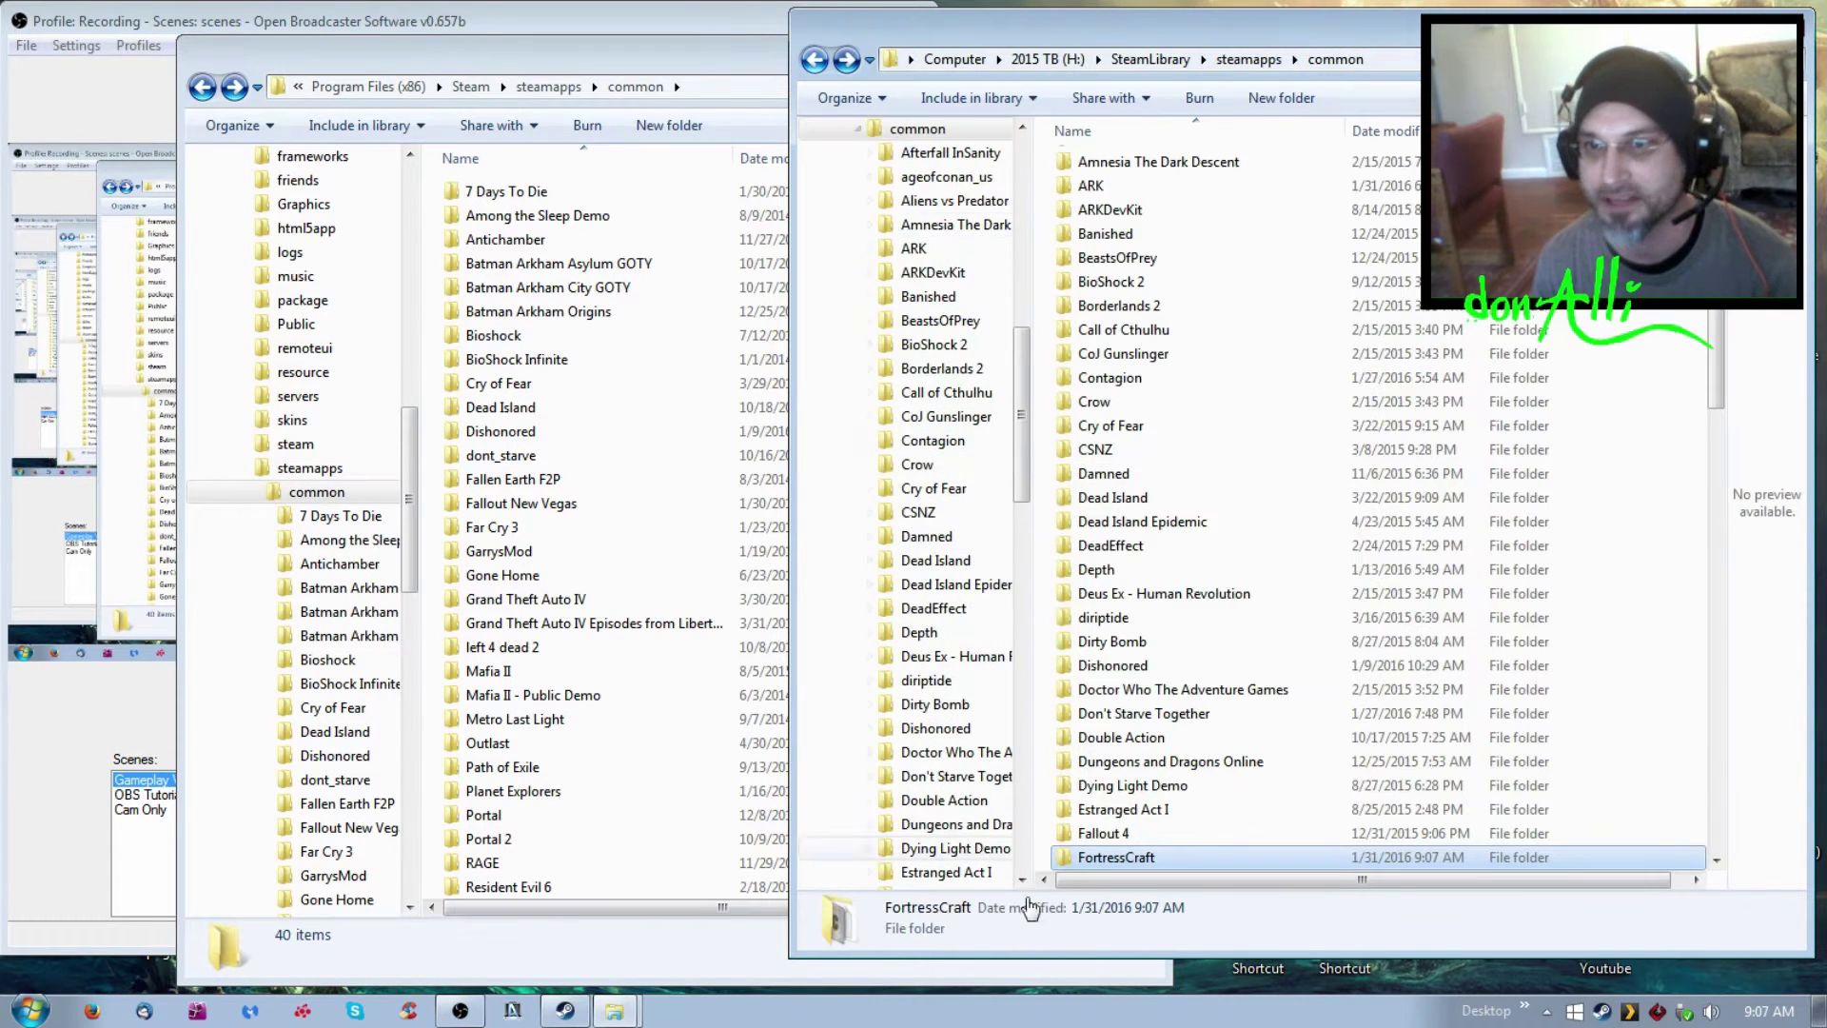
Start Steam, try playing FortressCraft Evolved from the library, and dismiss the missing-executable error.
double_click(1602, 1012)
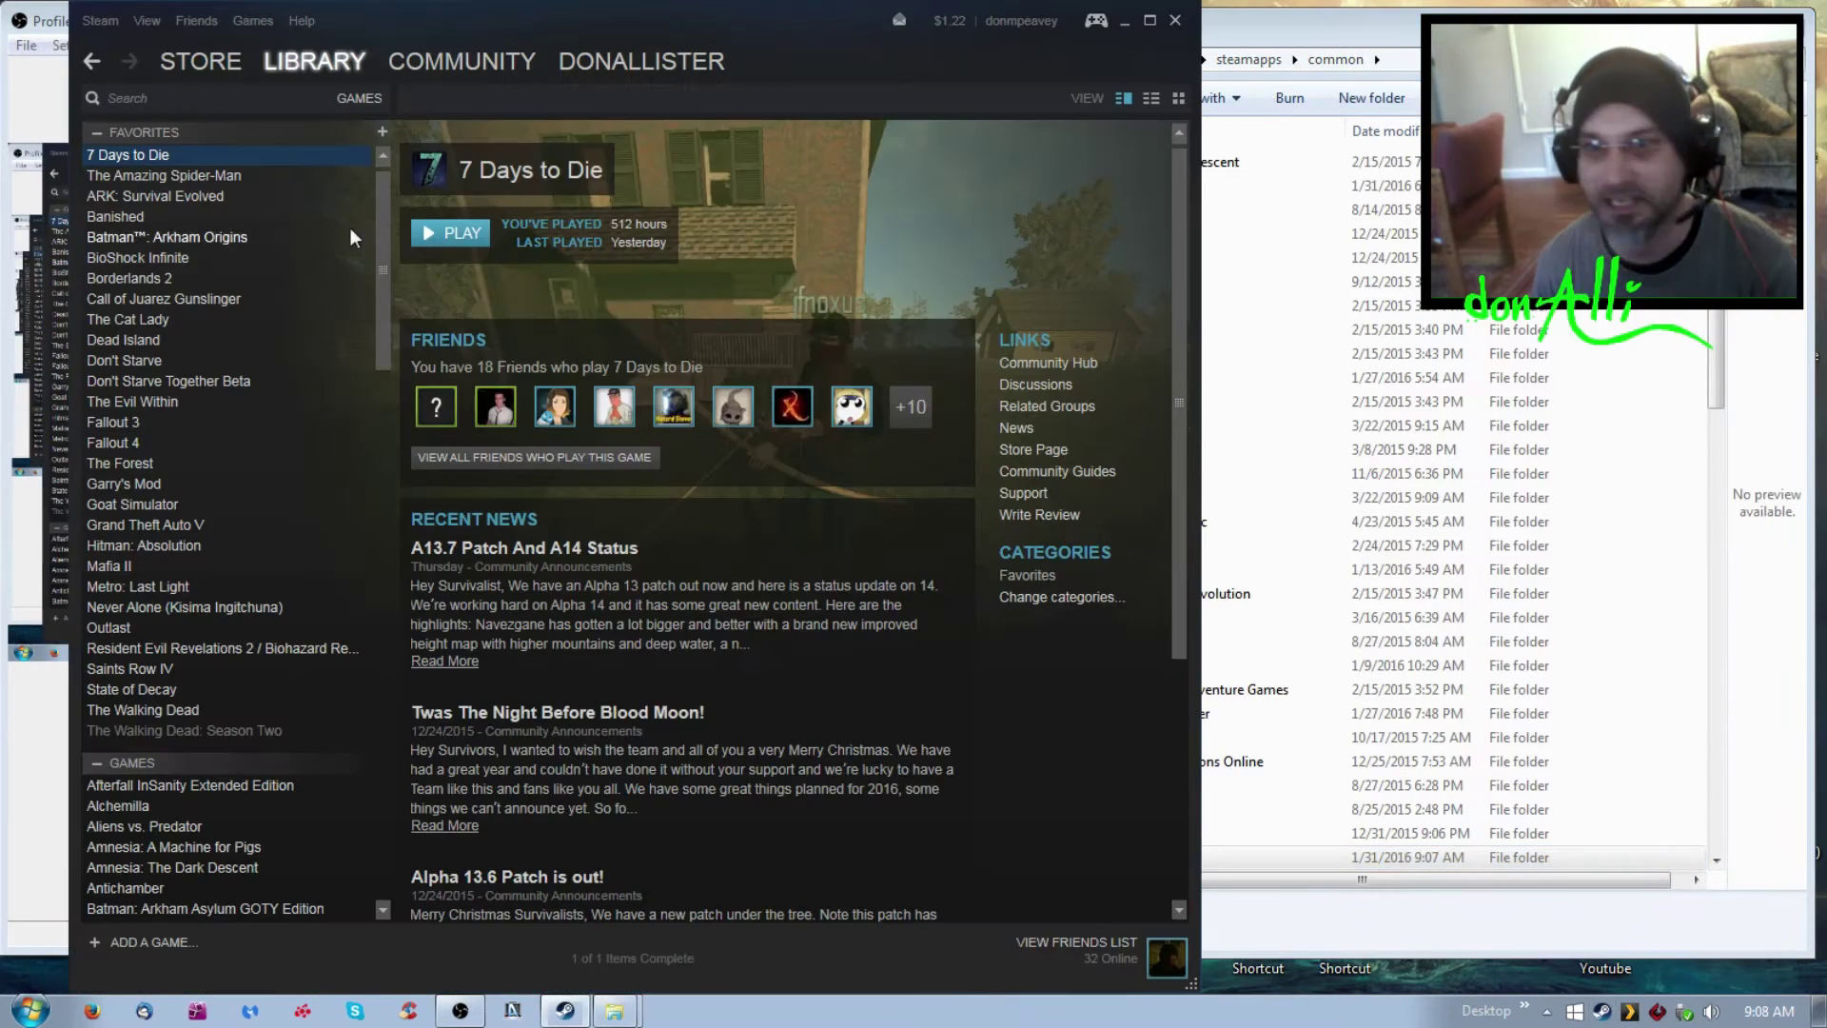
scroll(191, 442, down, 12)
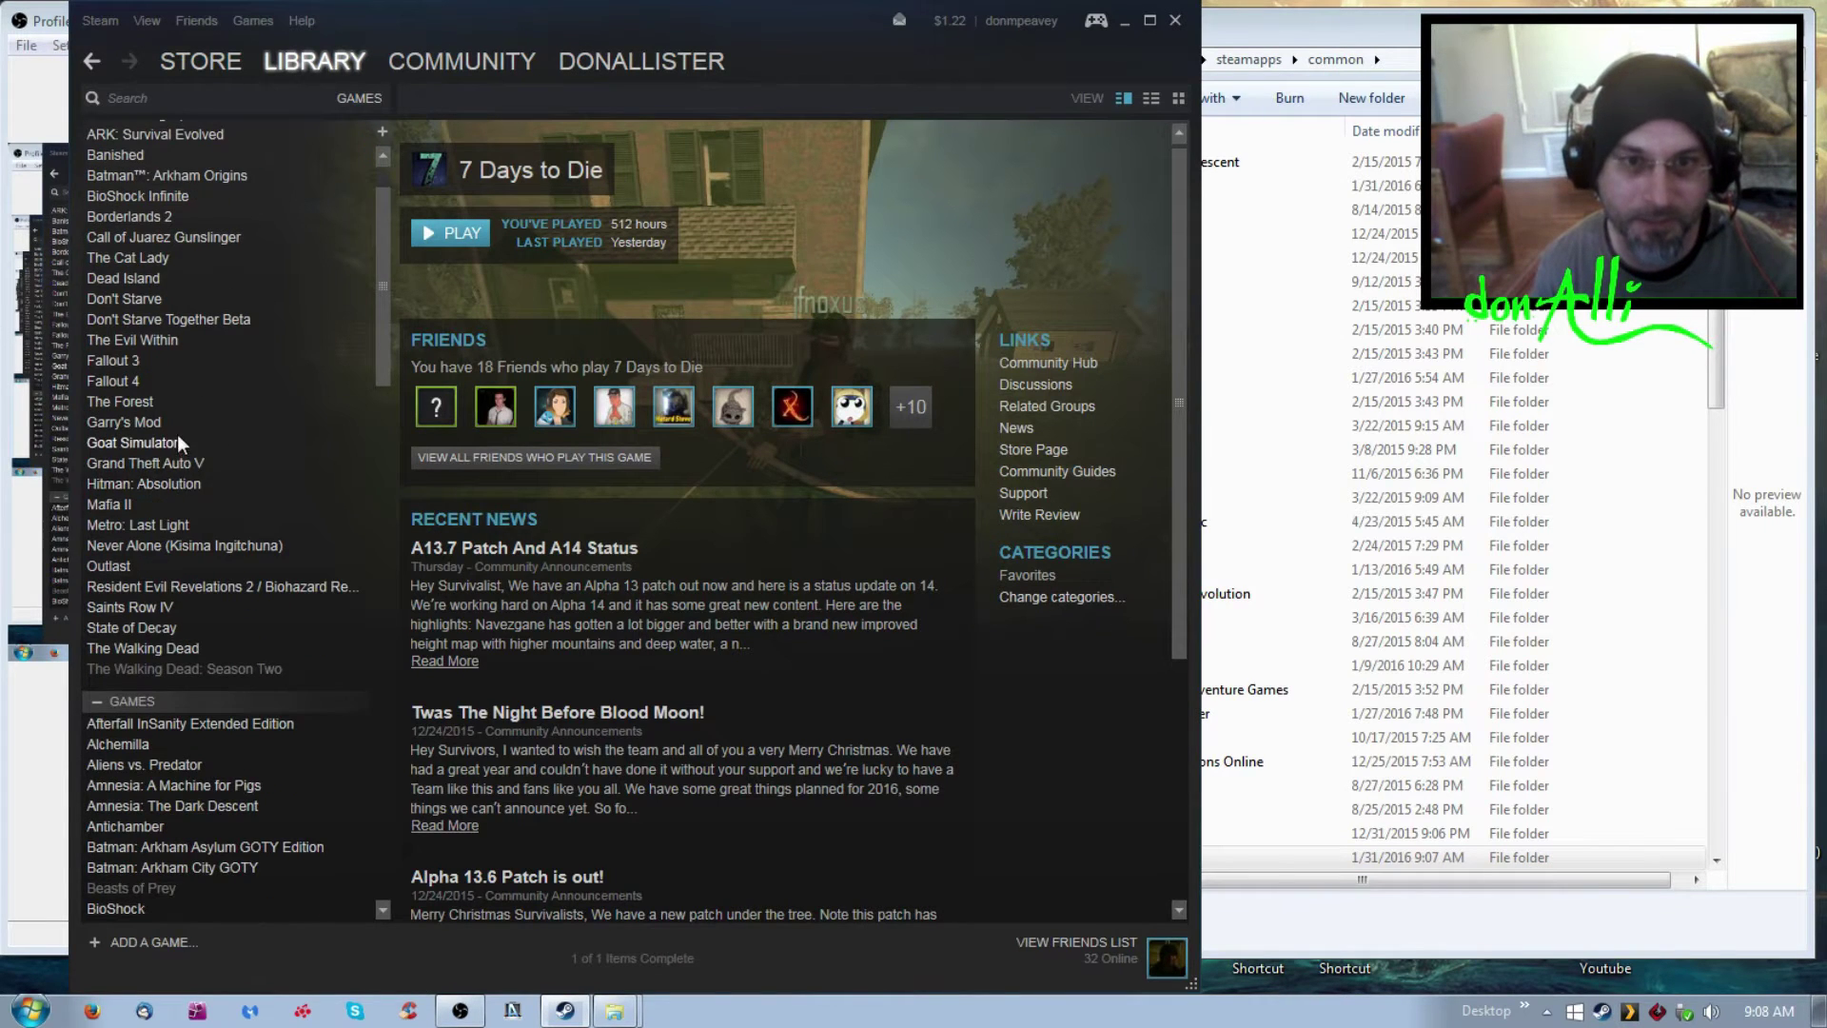
scroll(245, 519, down, 5)
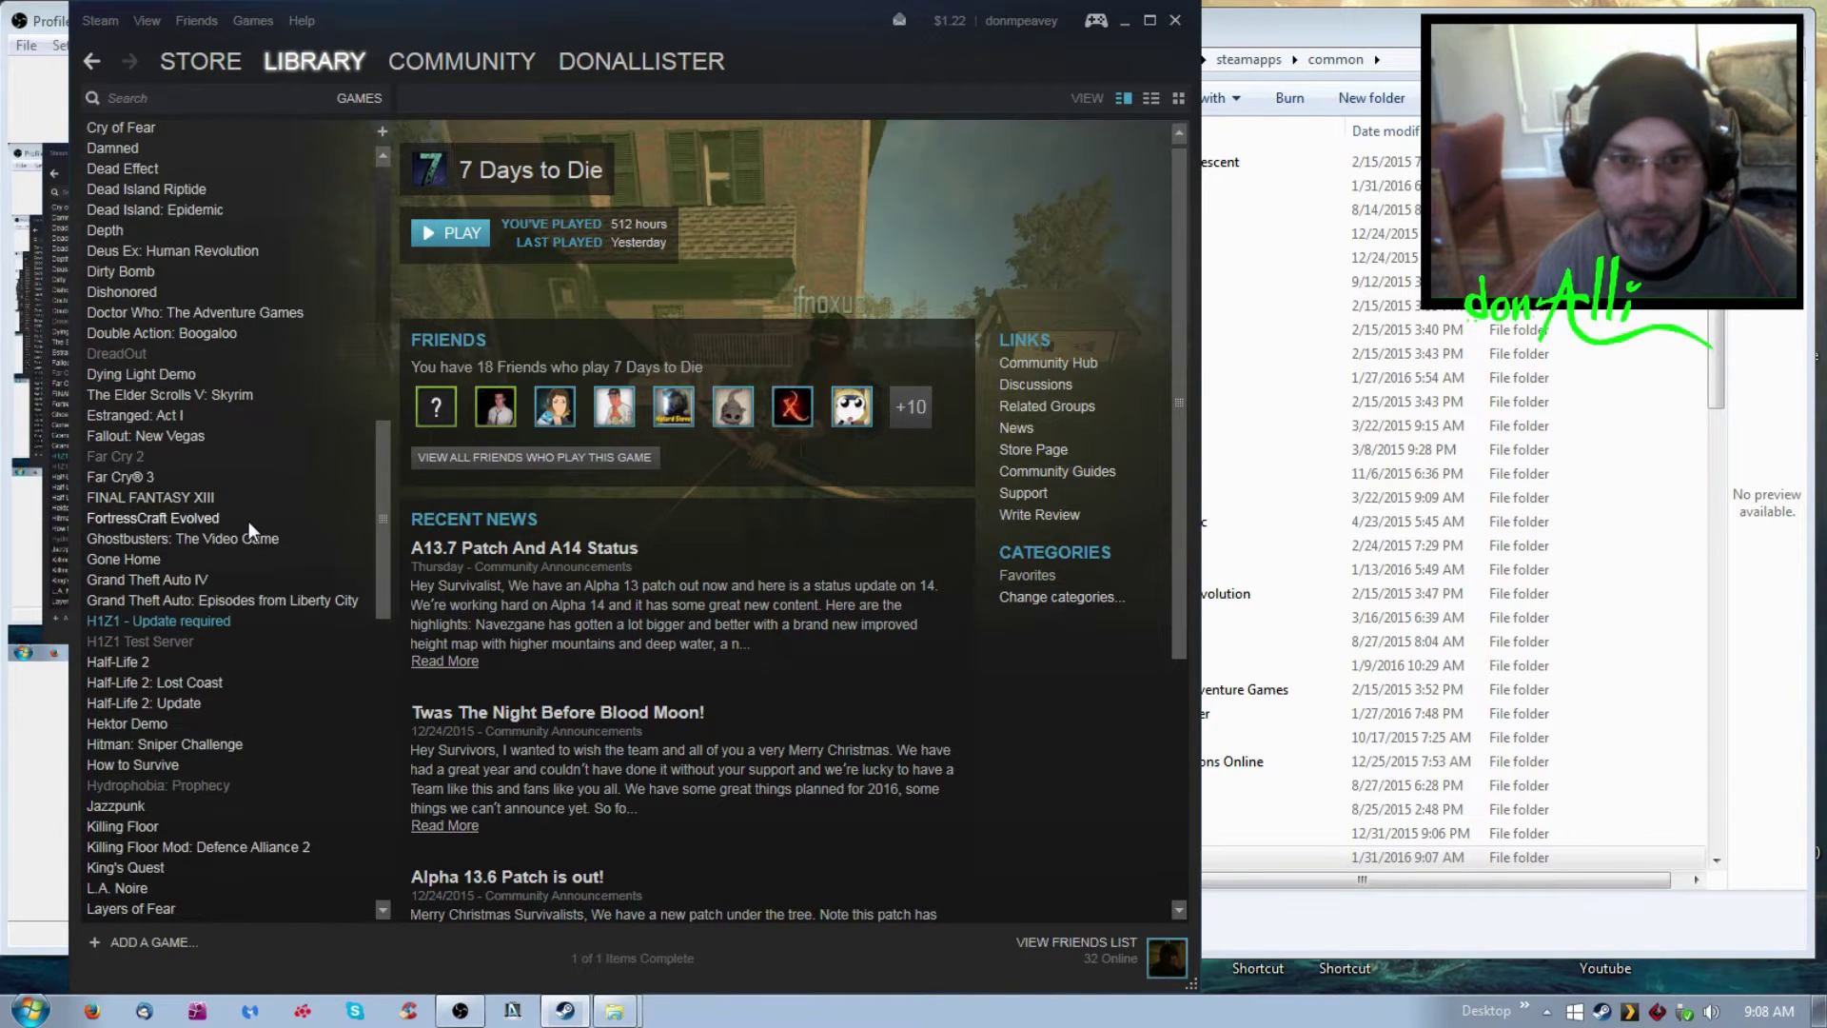
click(1246, 35)
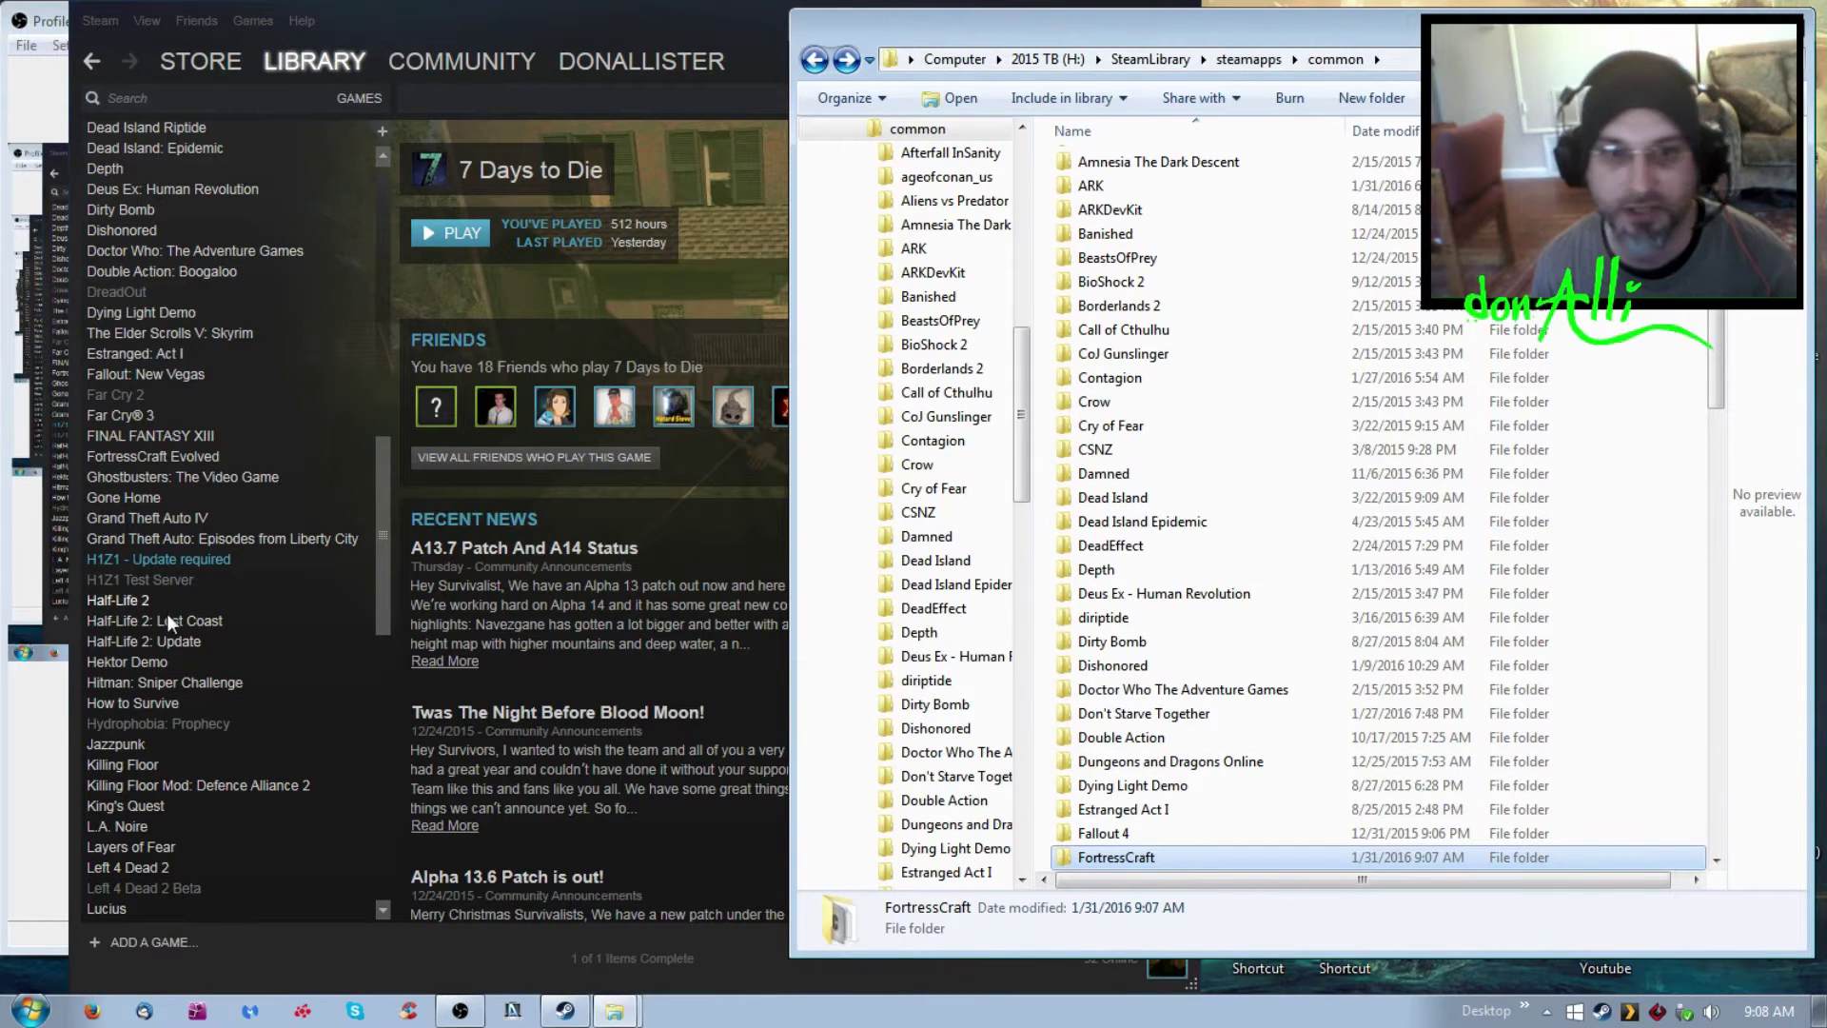
click(146, 457)
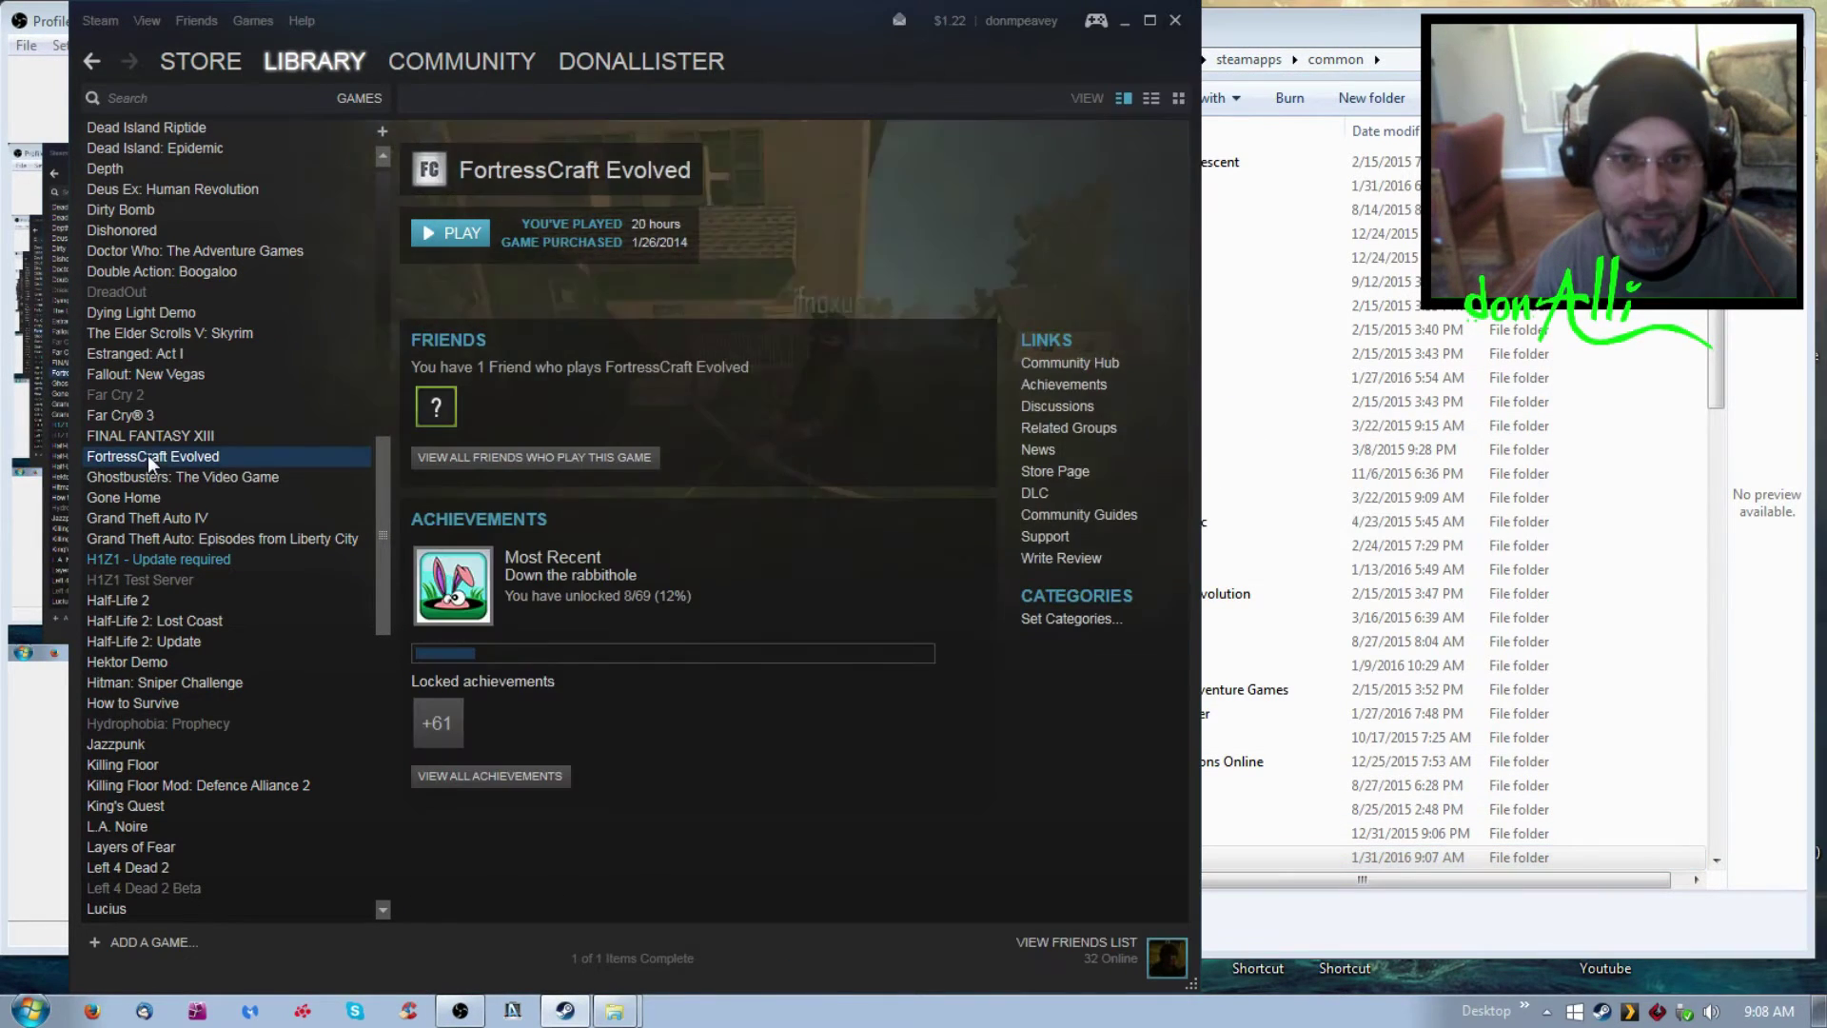
click(449, 234)
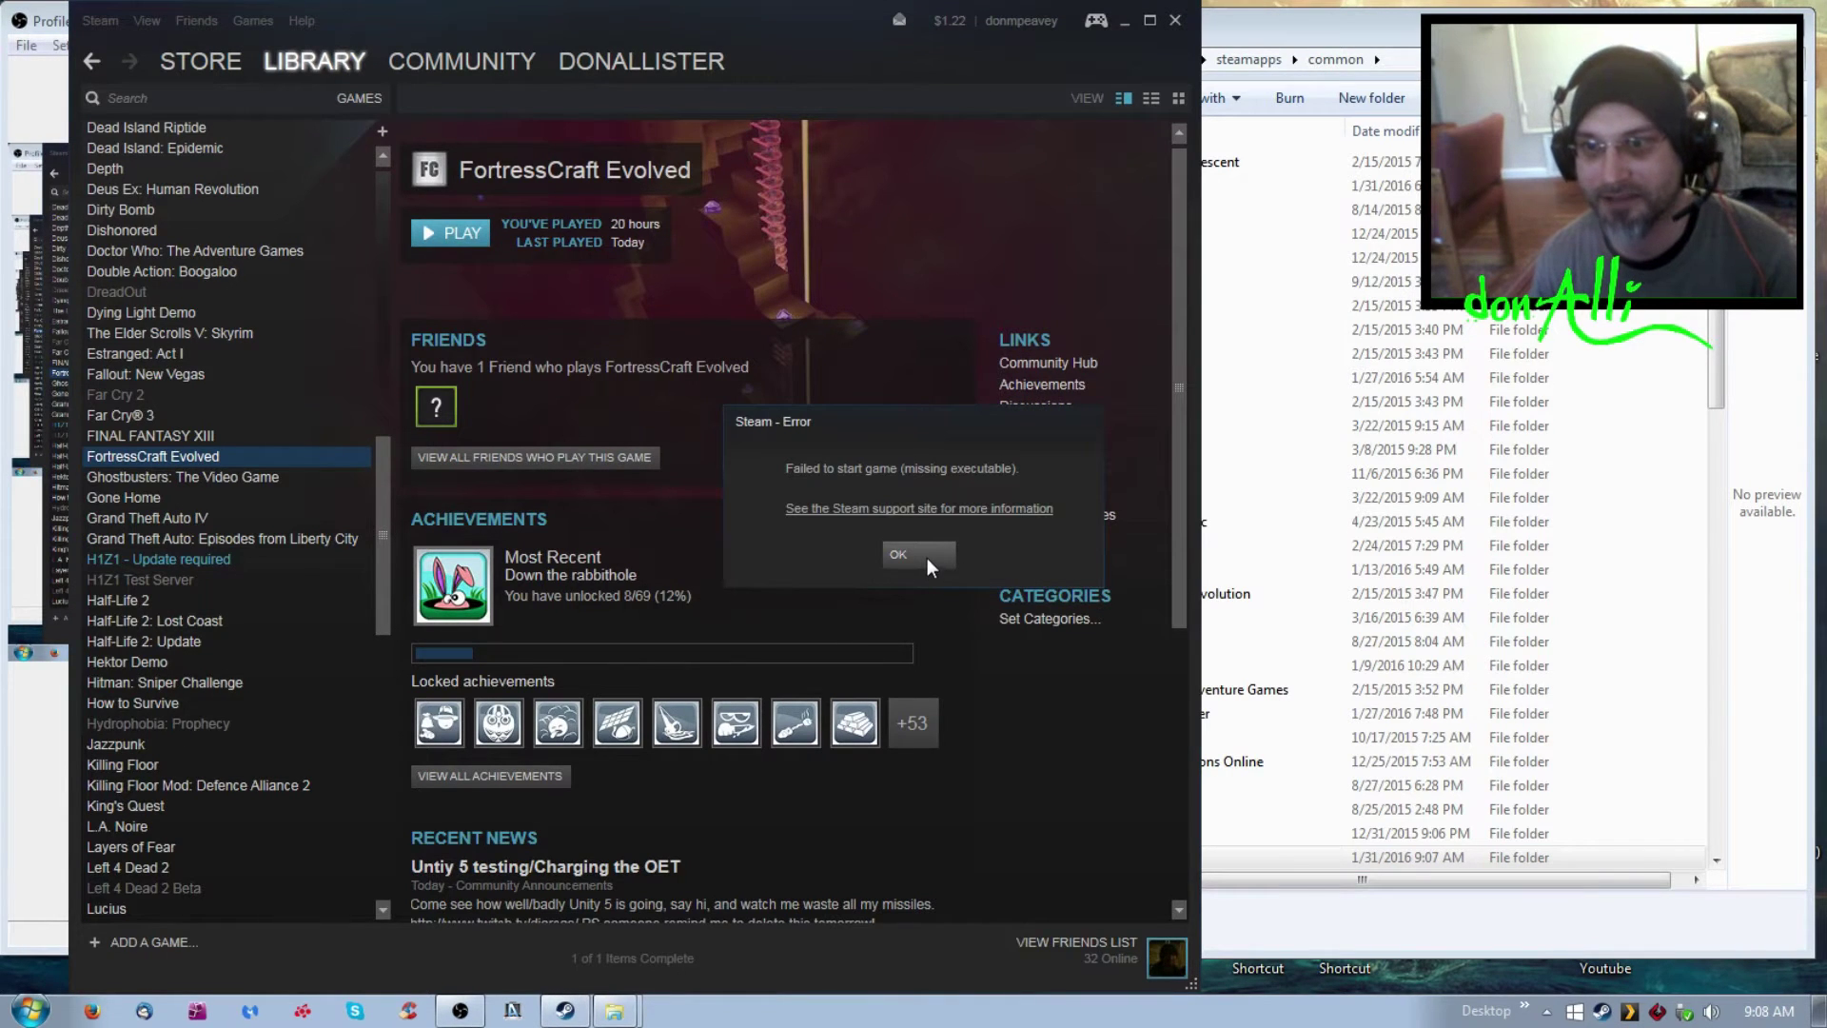
click(926, 556)
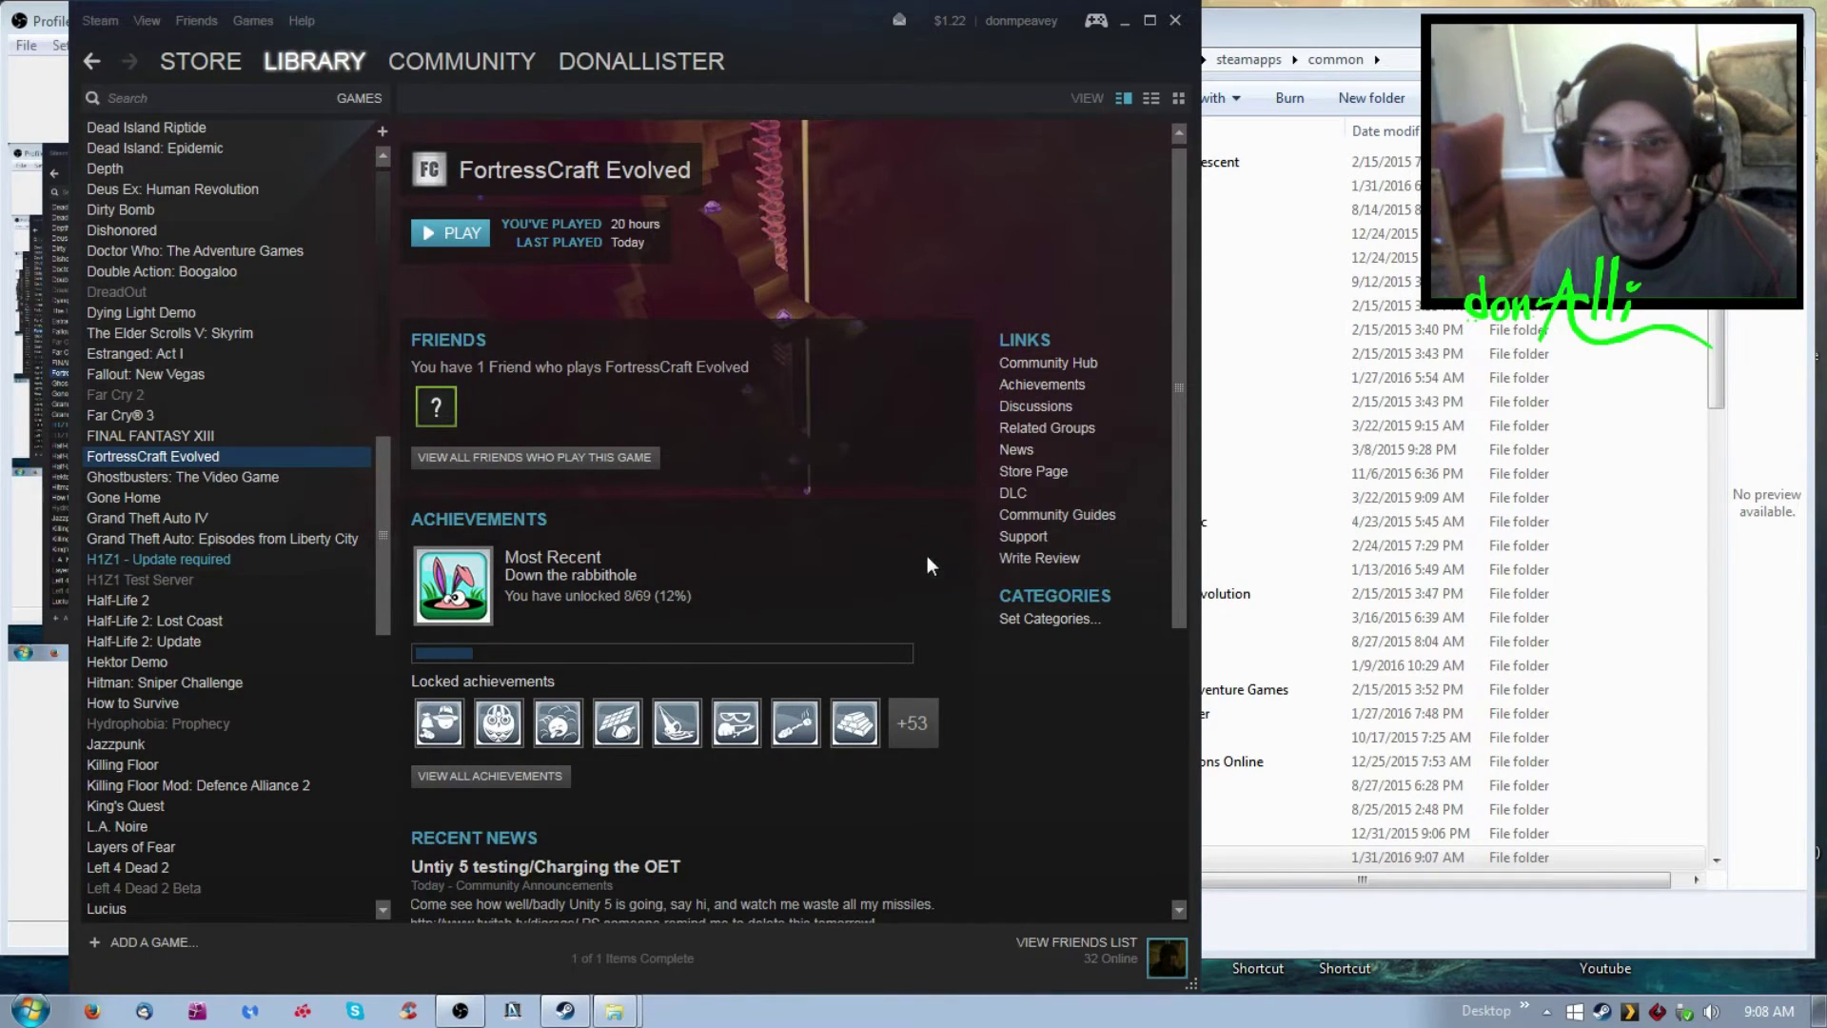
right_click(194, 456)
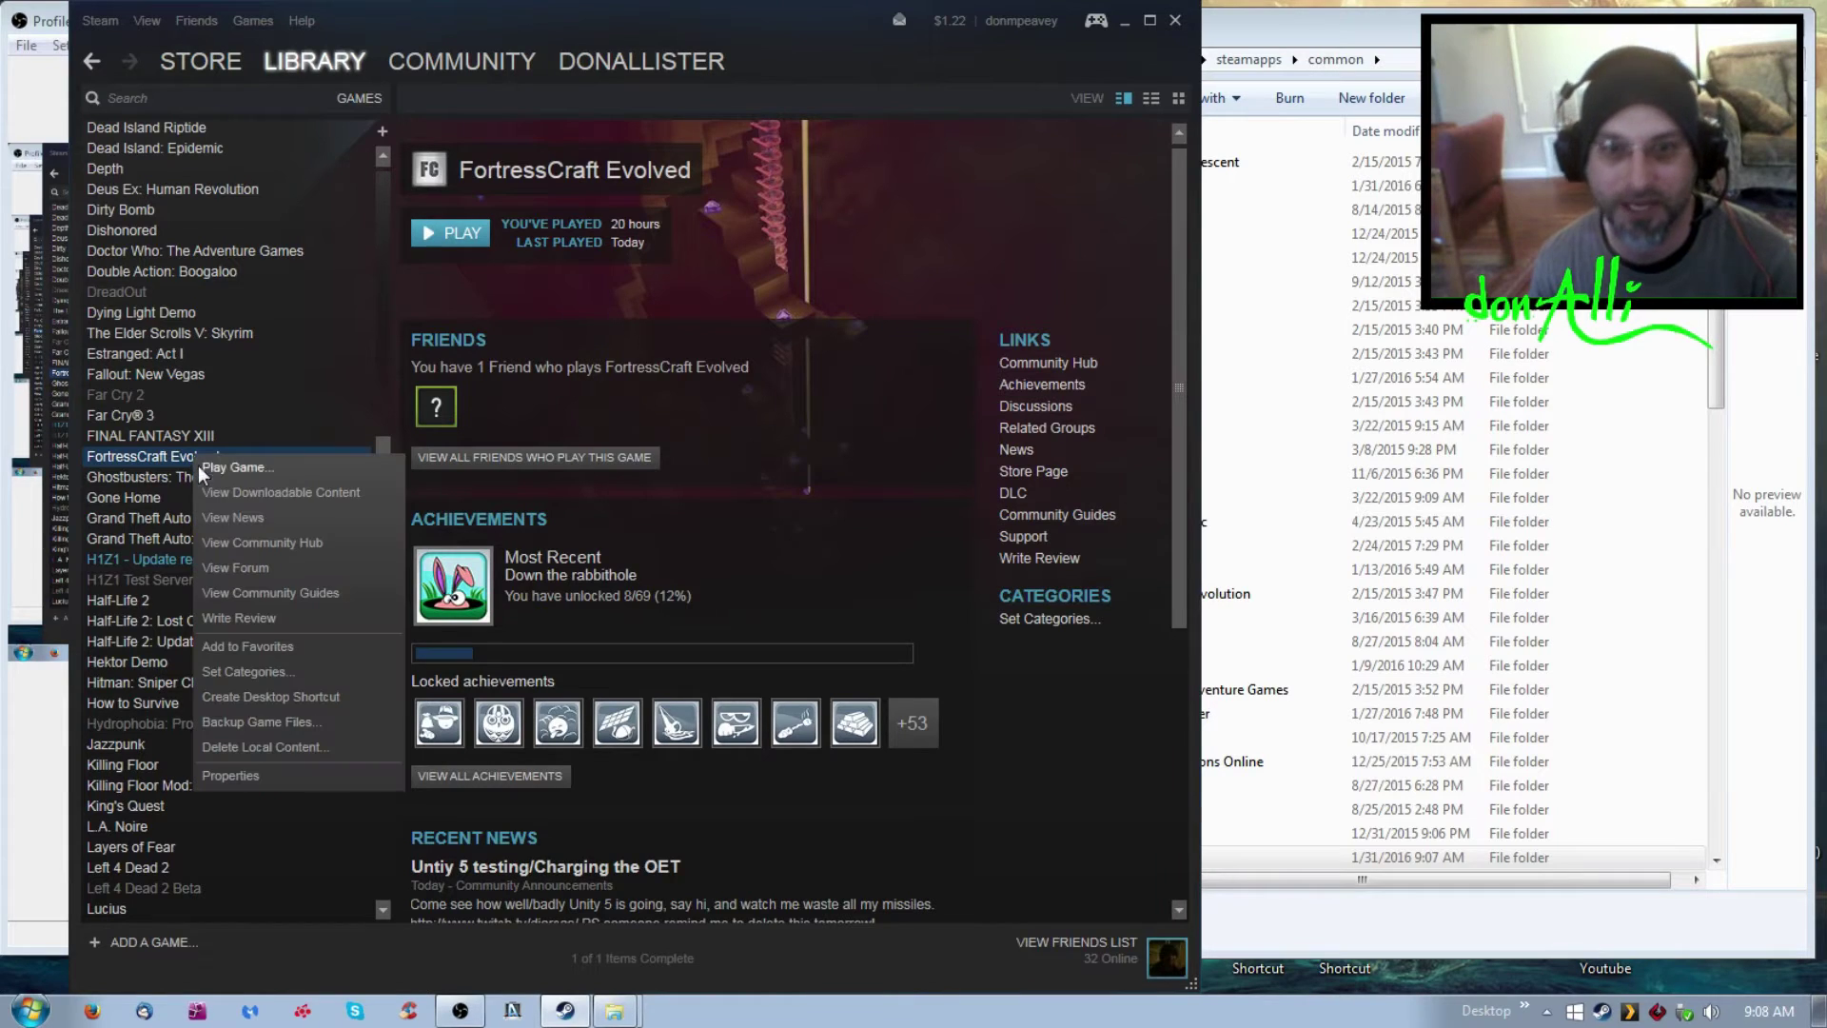
Delete FortressCraft Evolved's local content and confirm the deletion.
click(274, 752)
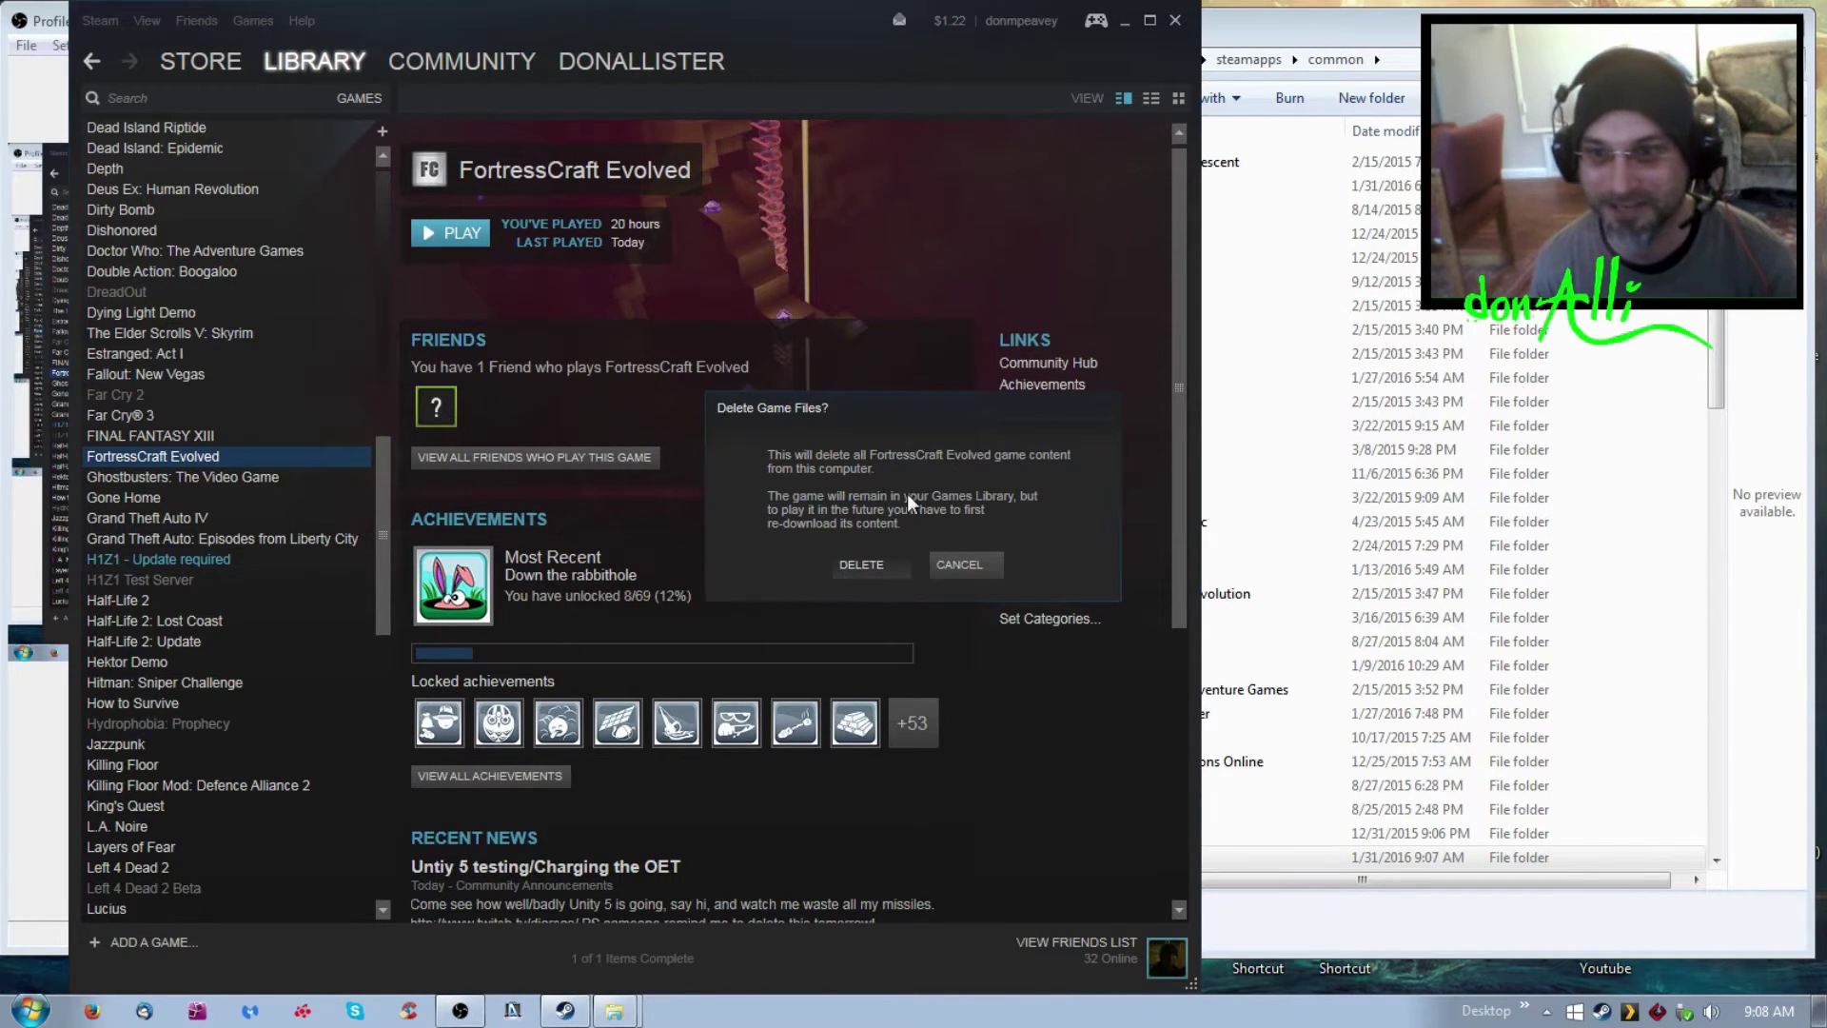
click(861, 565)
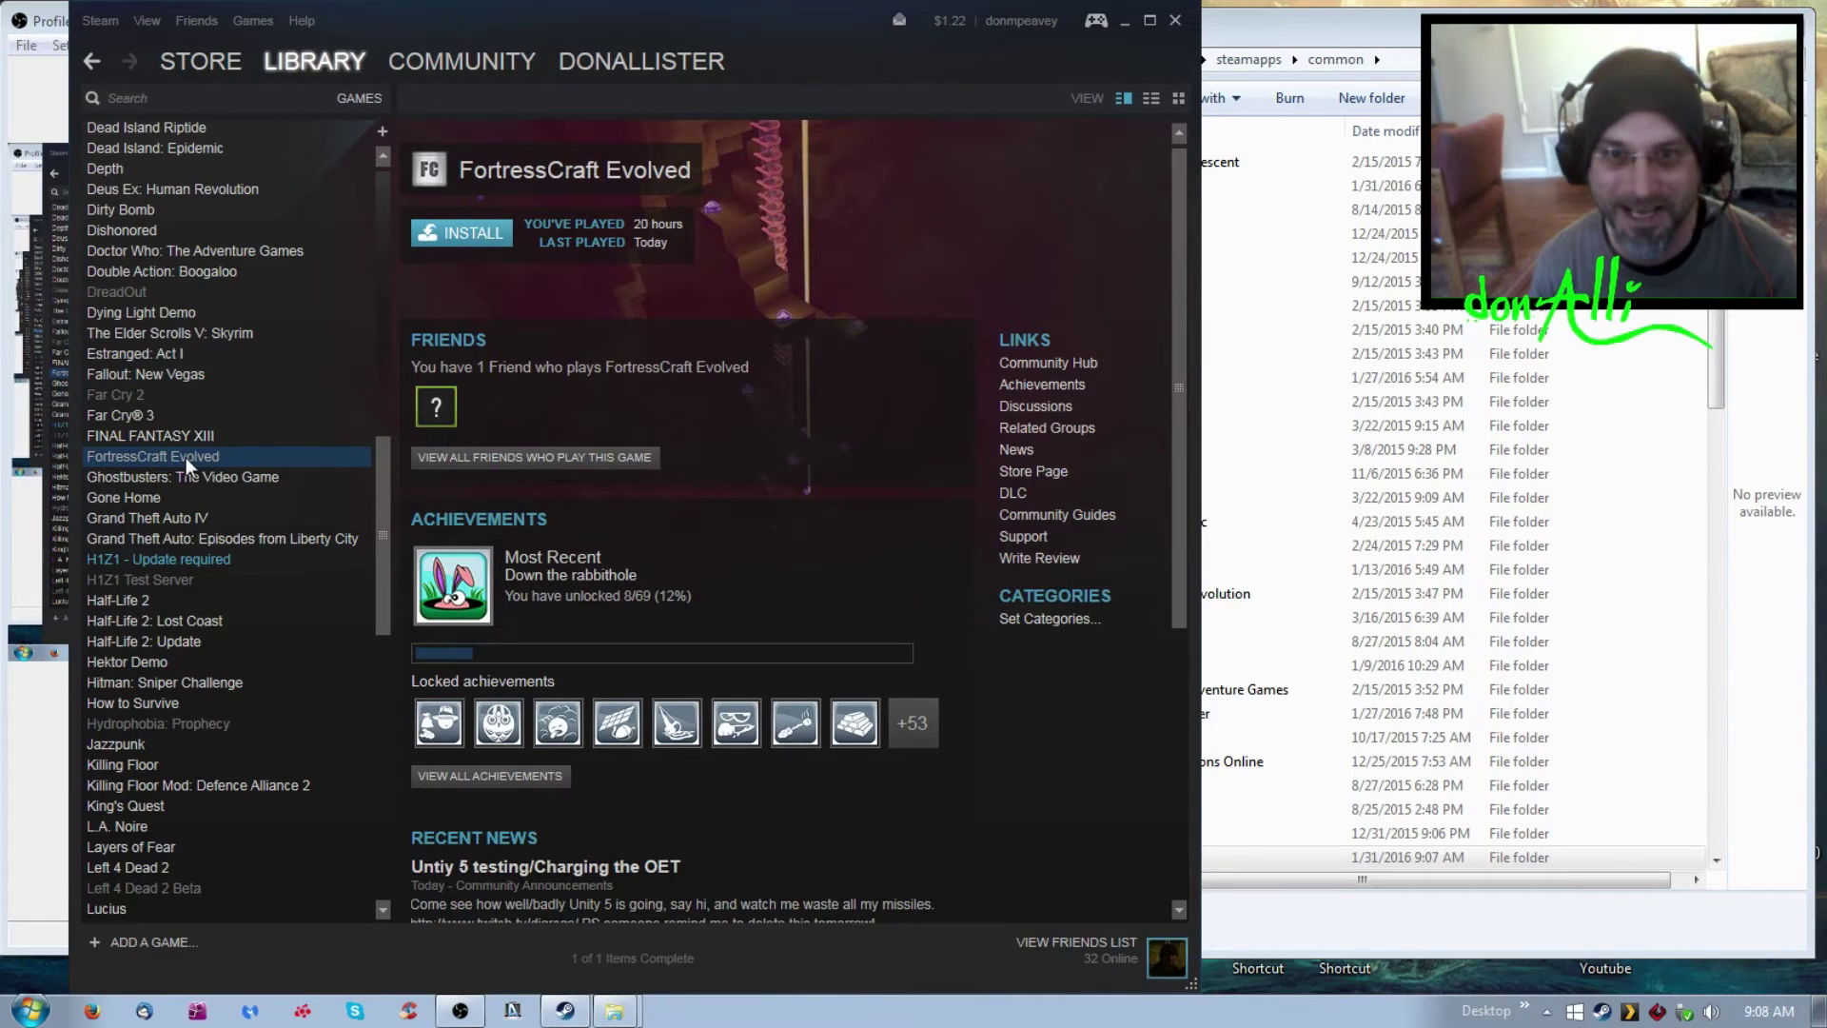
Install FortressCraft Evolved under H:\SteamLibrary, which requires 3434 MB.
click(476, 229)
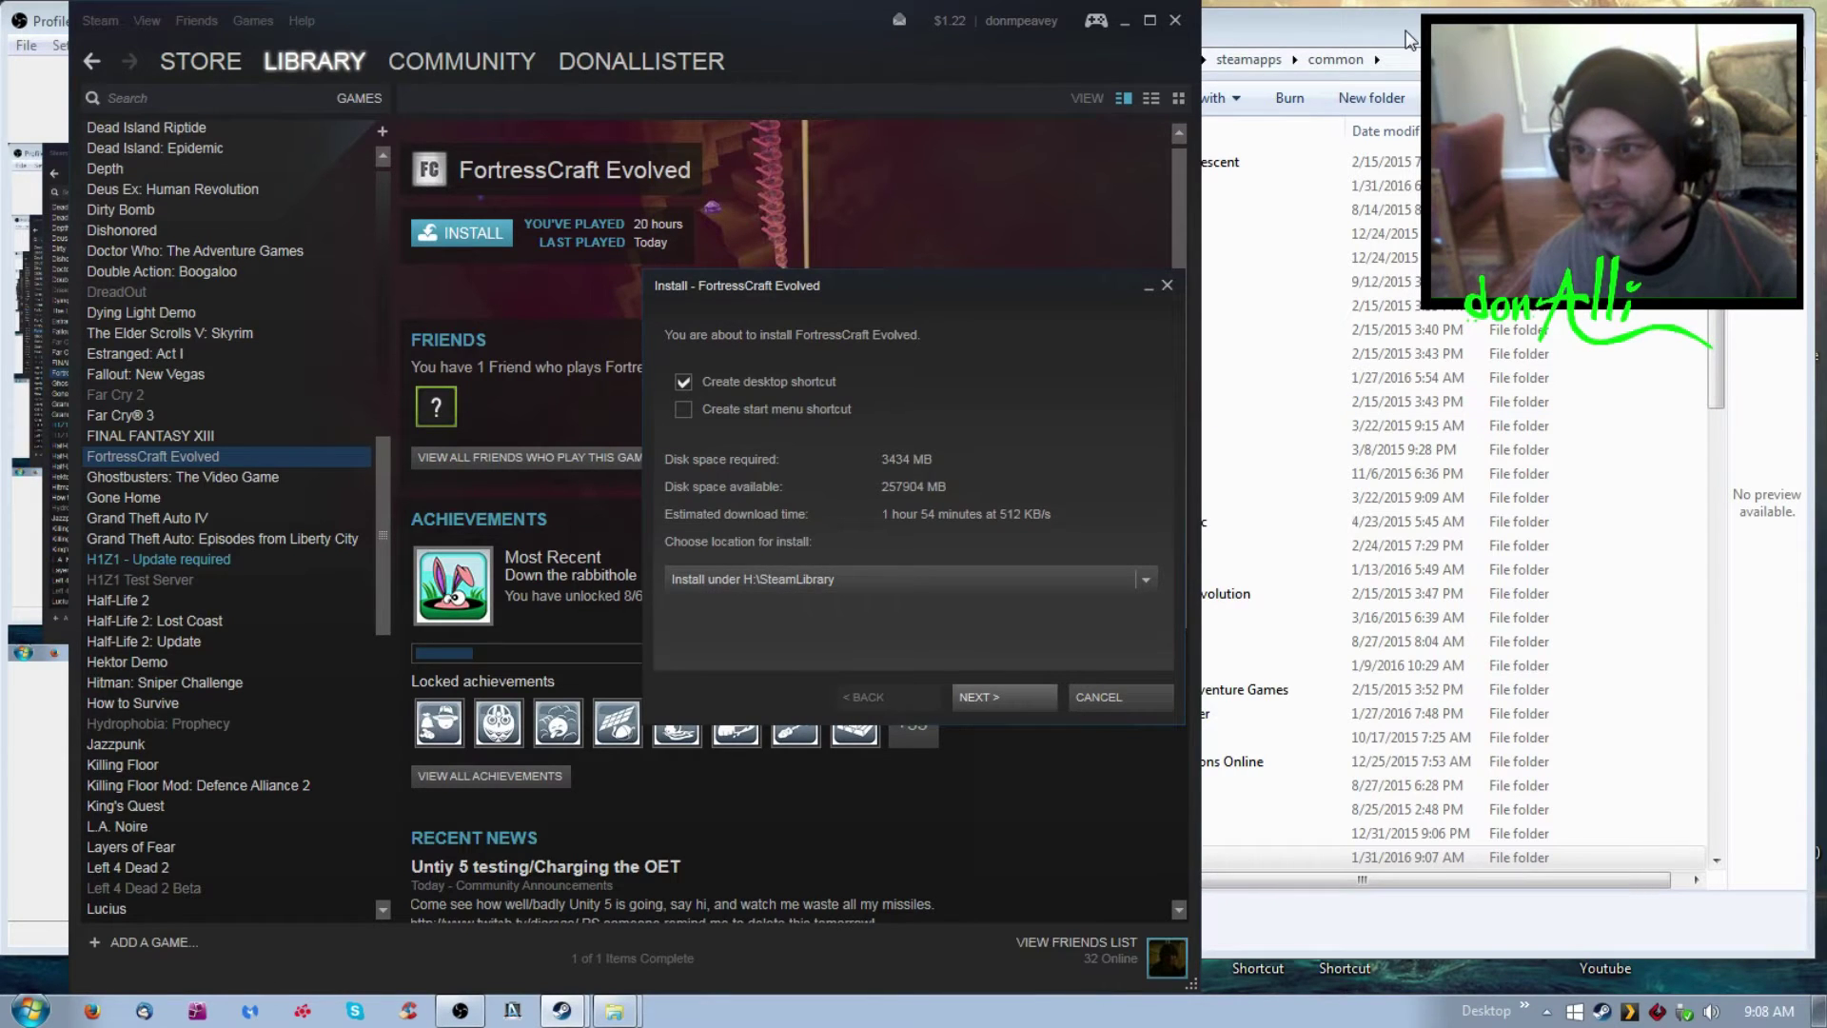
click(1408, 40)
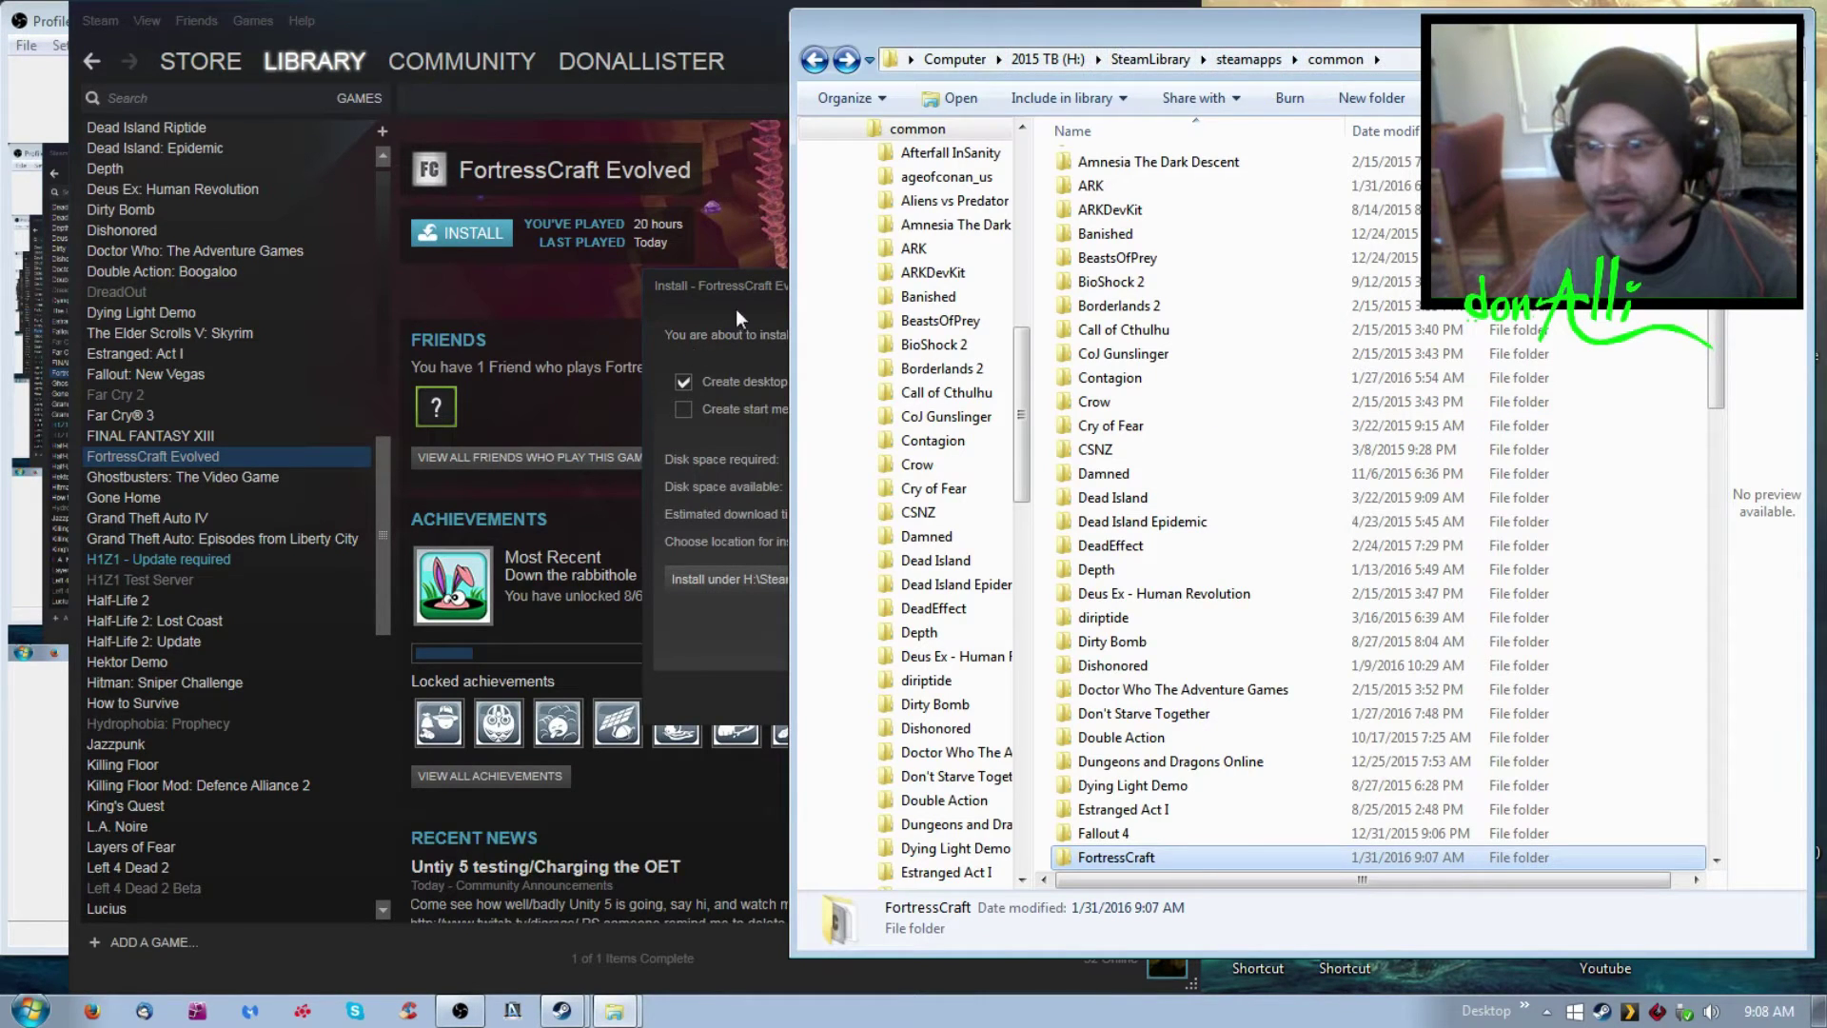
click(775, 308)
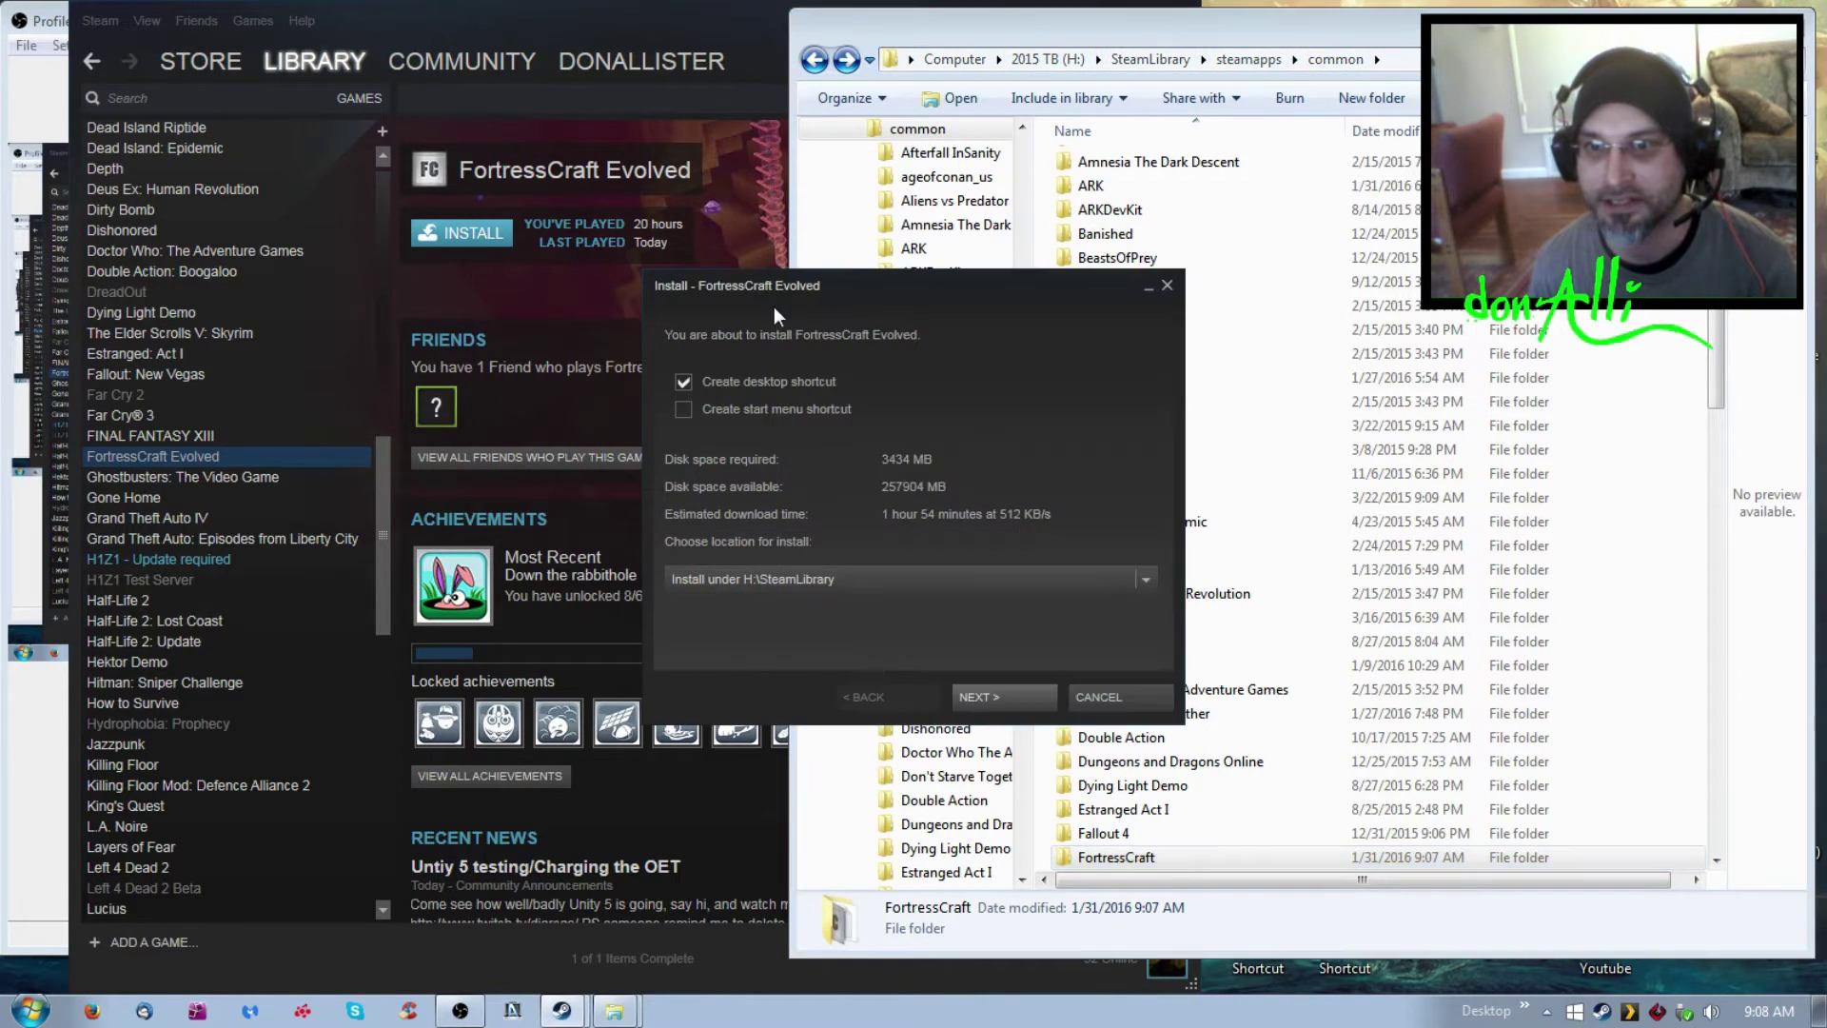
click(997, 696)
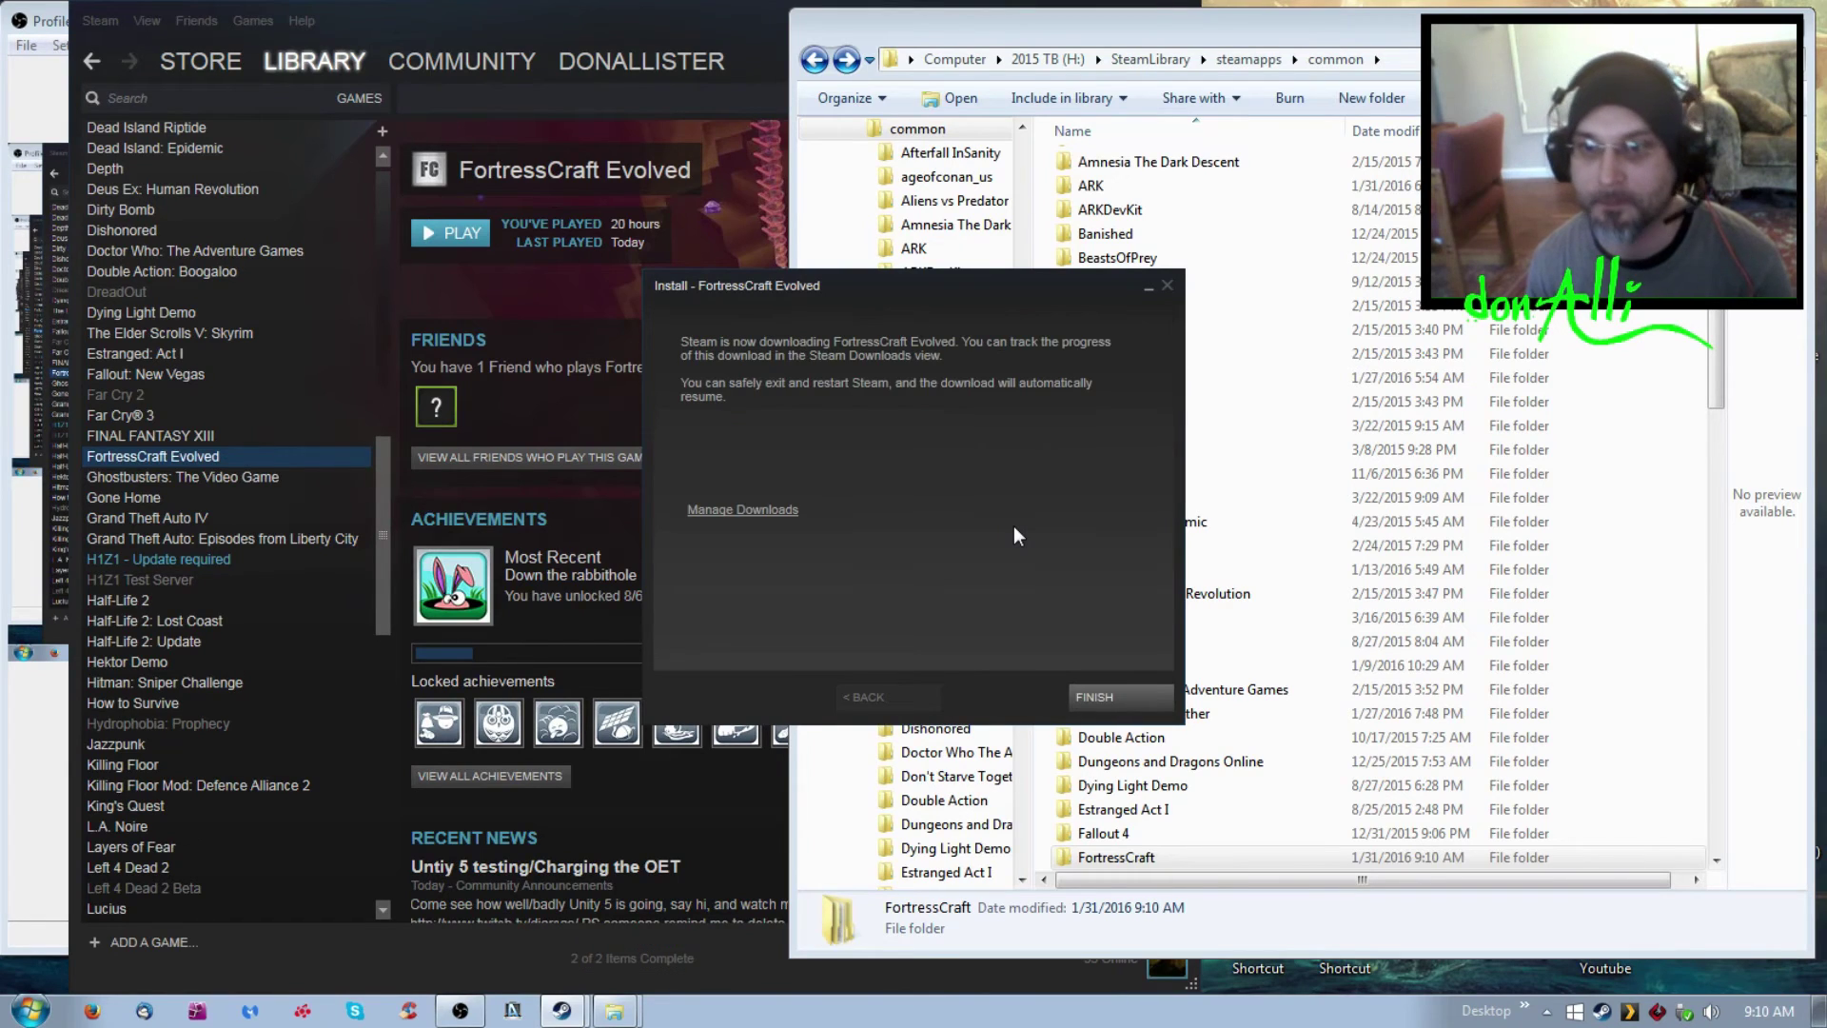
Launch FortressCraft Evolved, set its screen resolution to 1600 x 900, then quit the configuration window.
click(1104, 698)
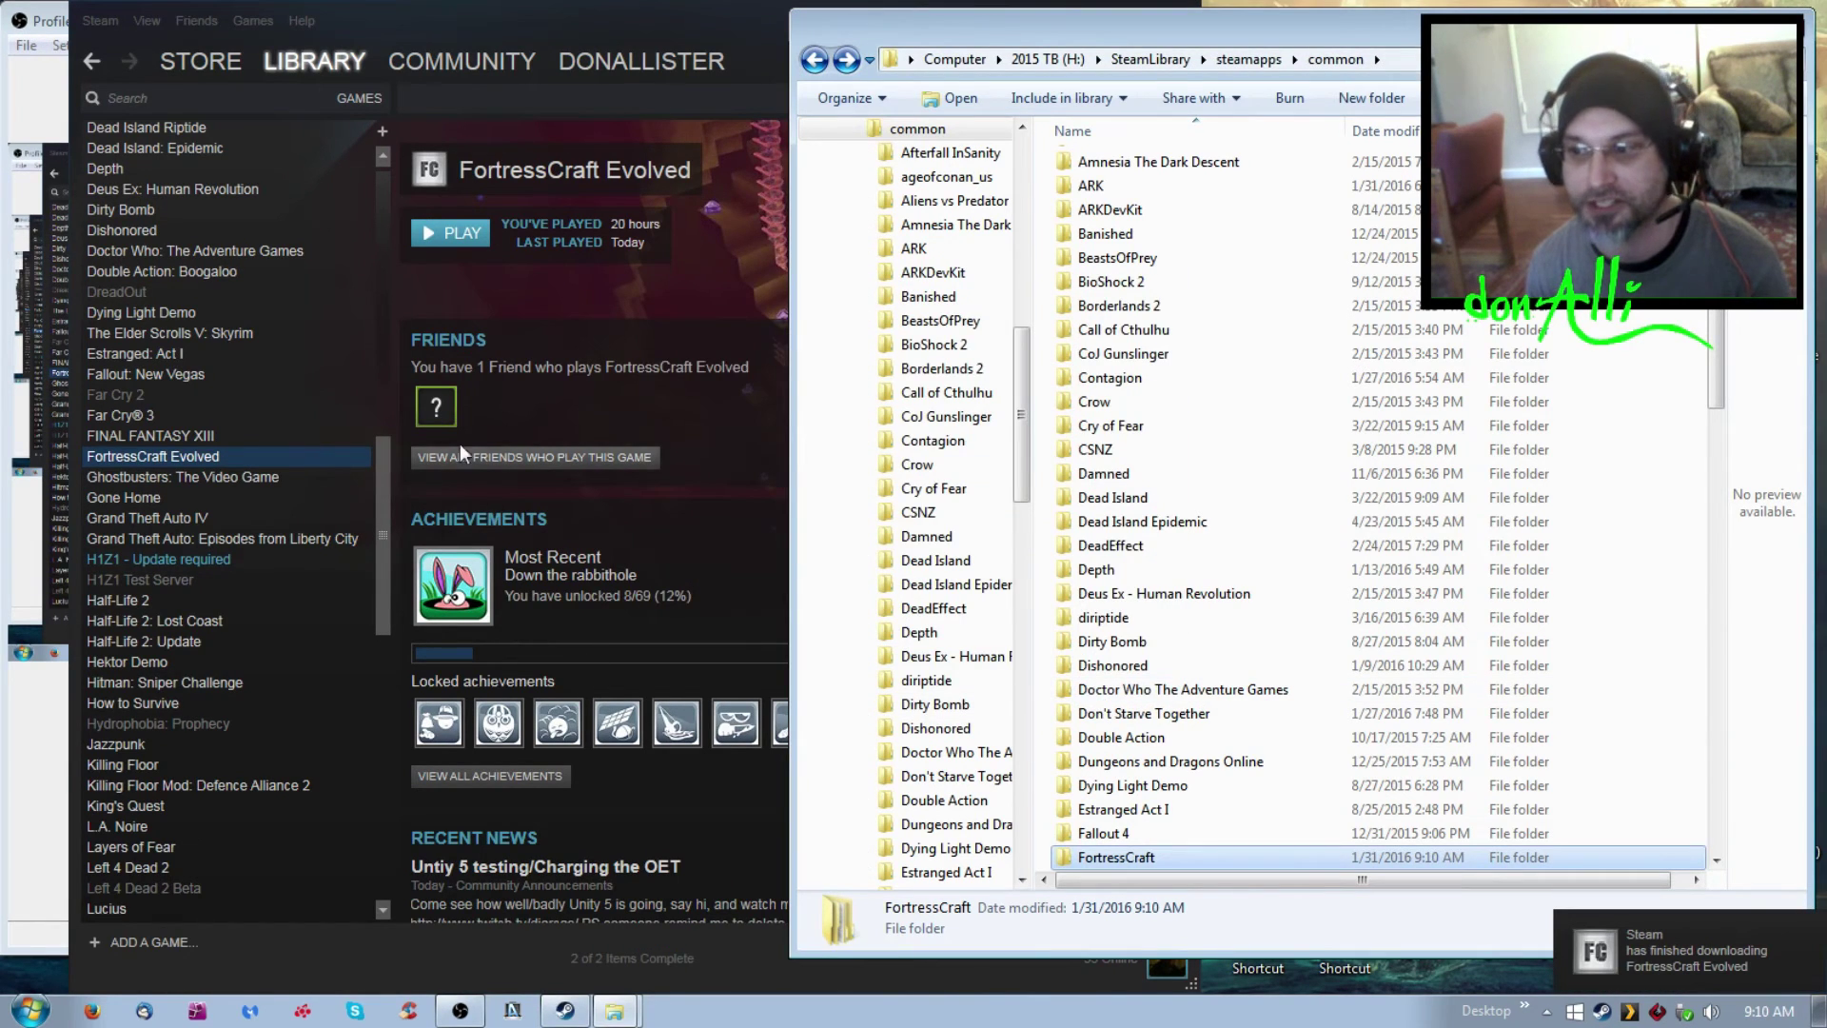
click(454, 237)
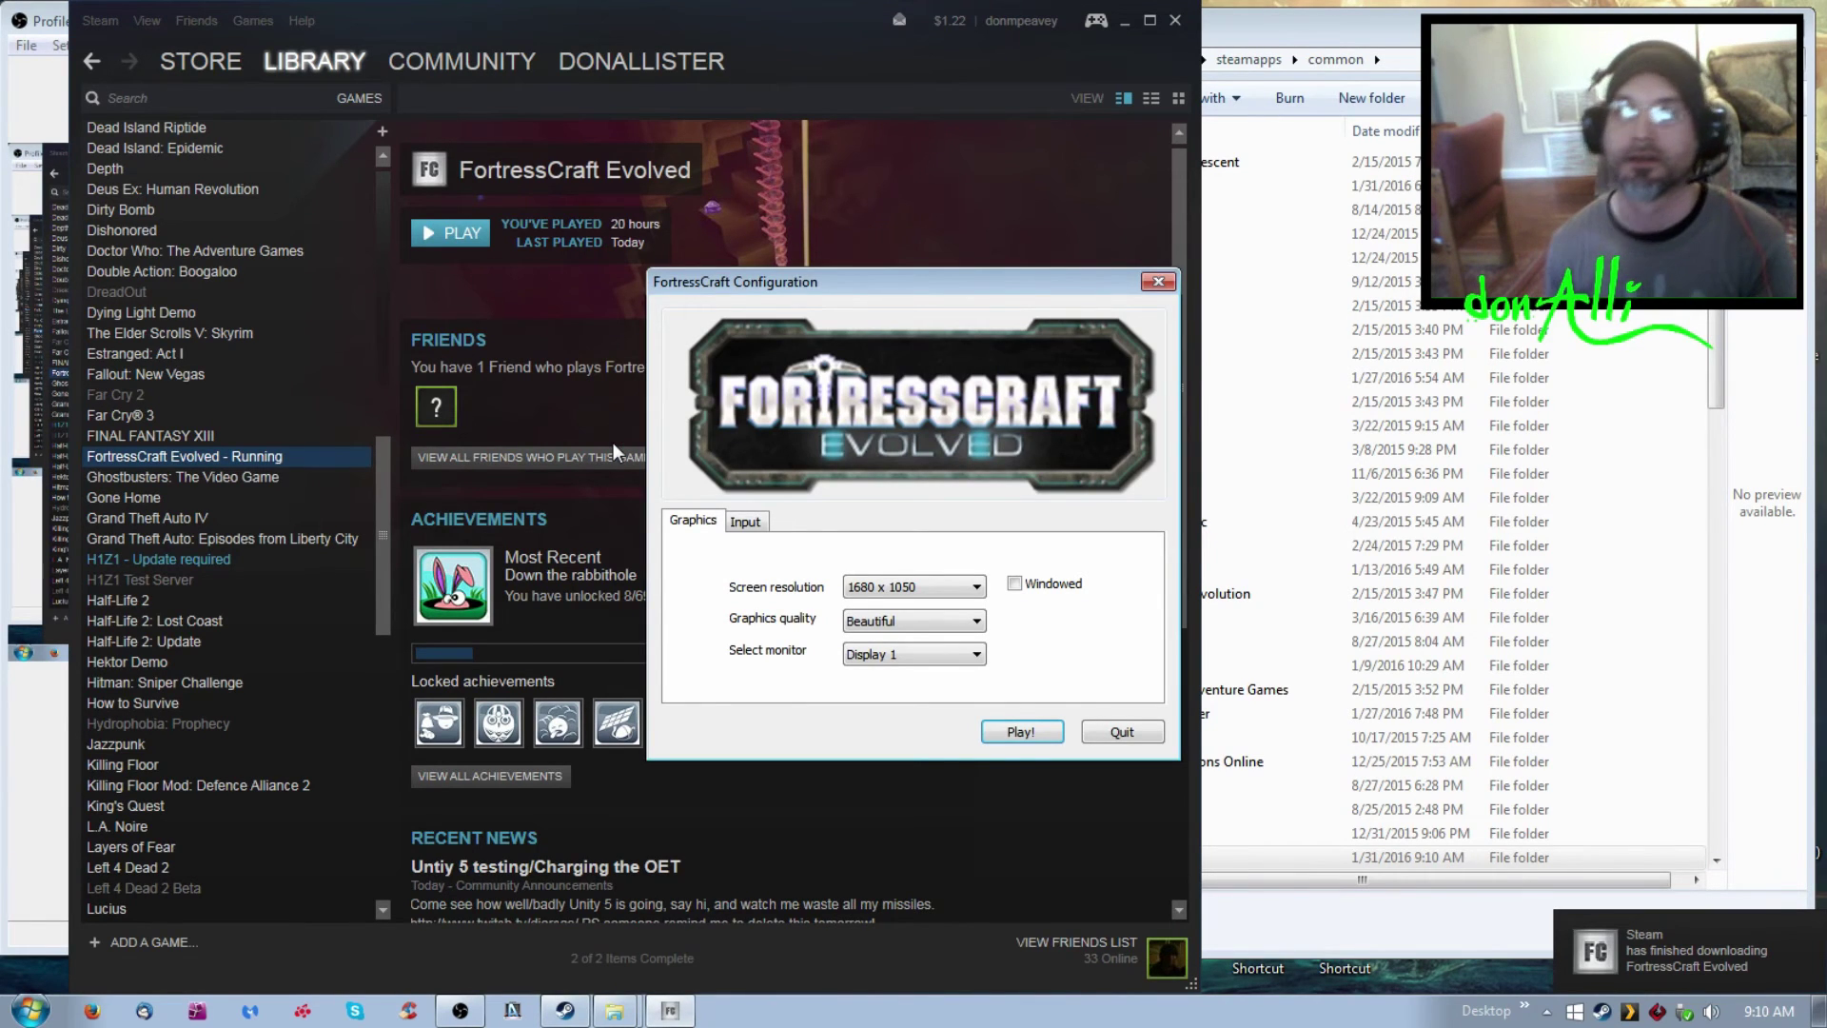
click(948, 587)
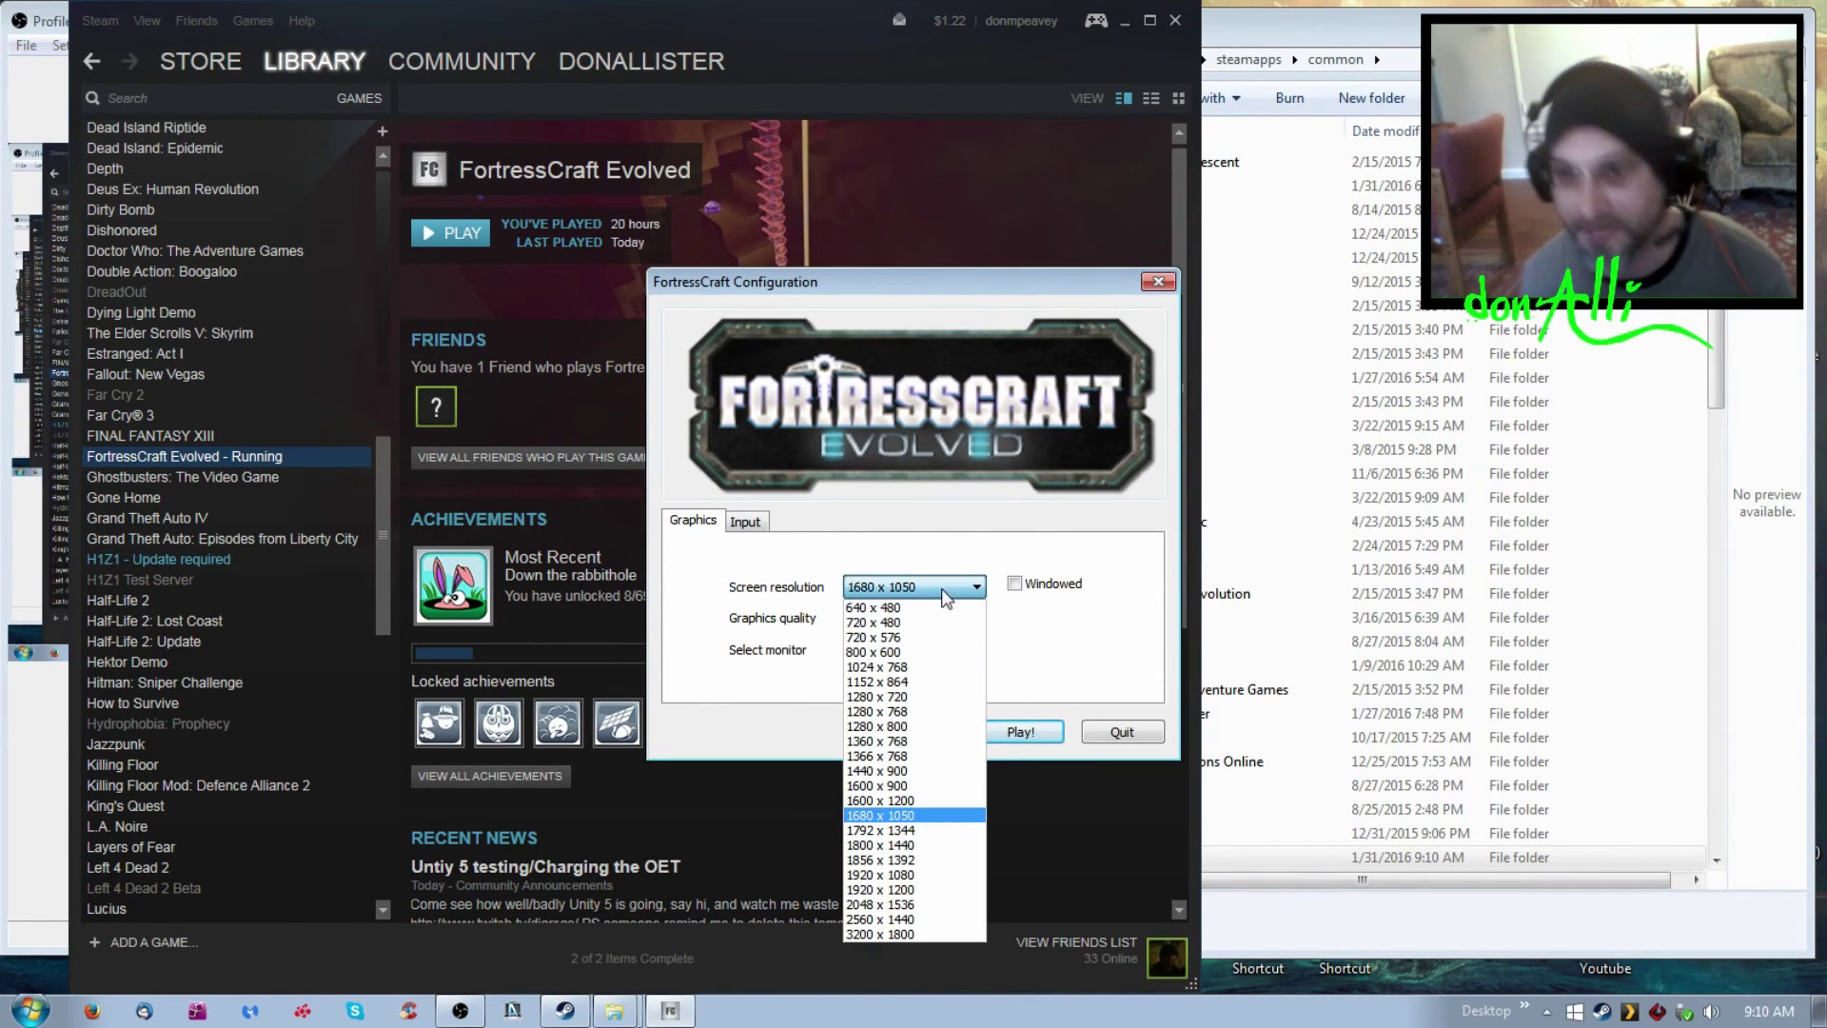
click(906, 785)
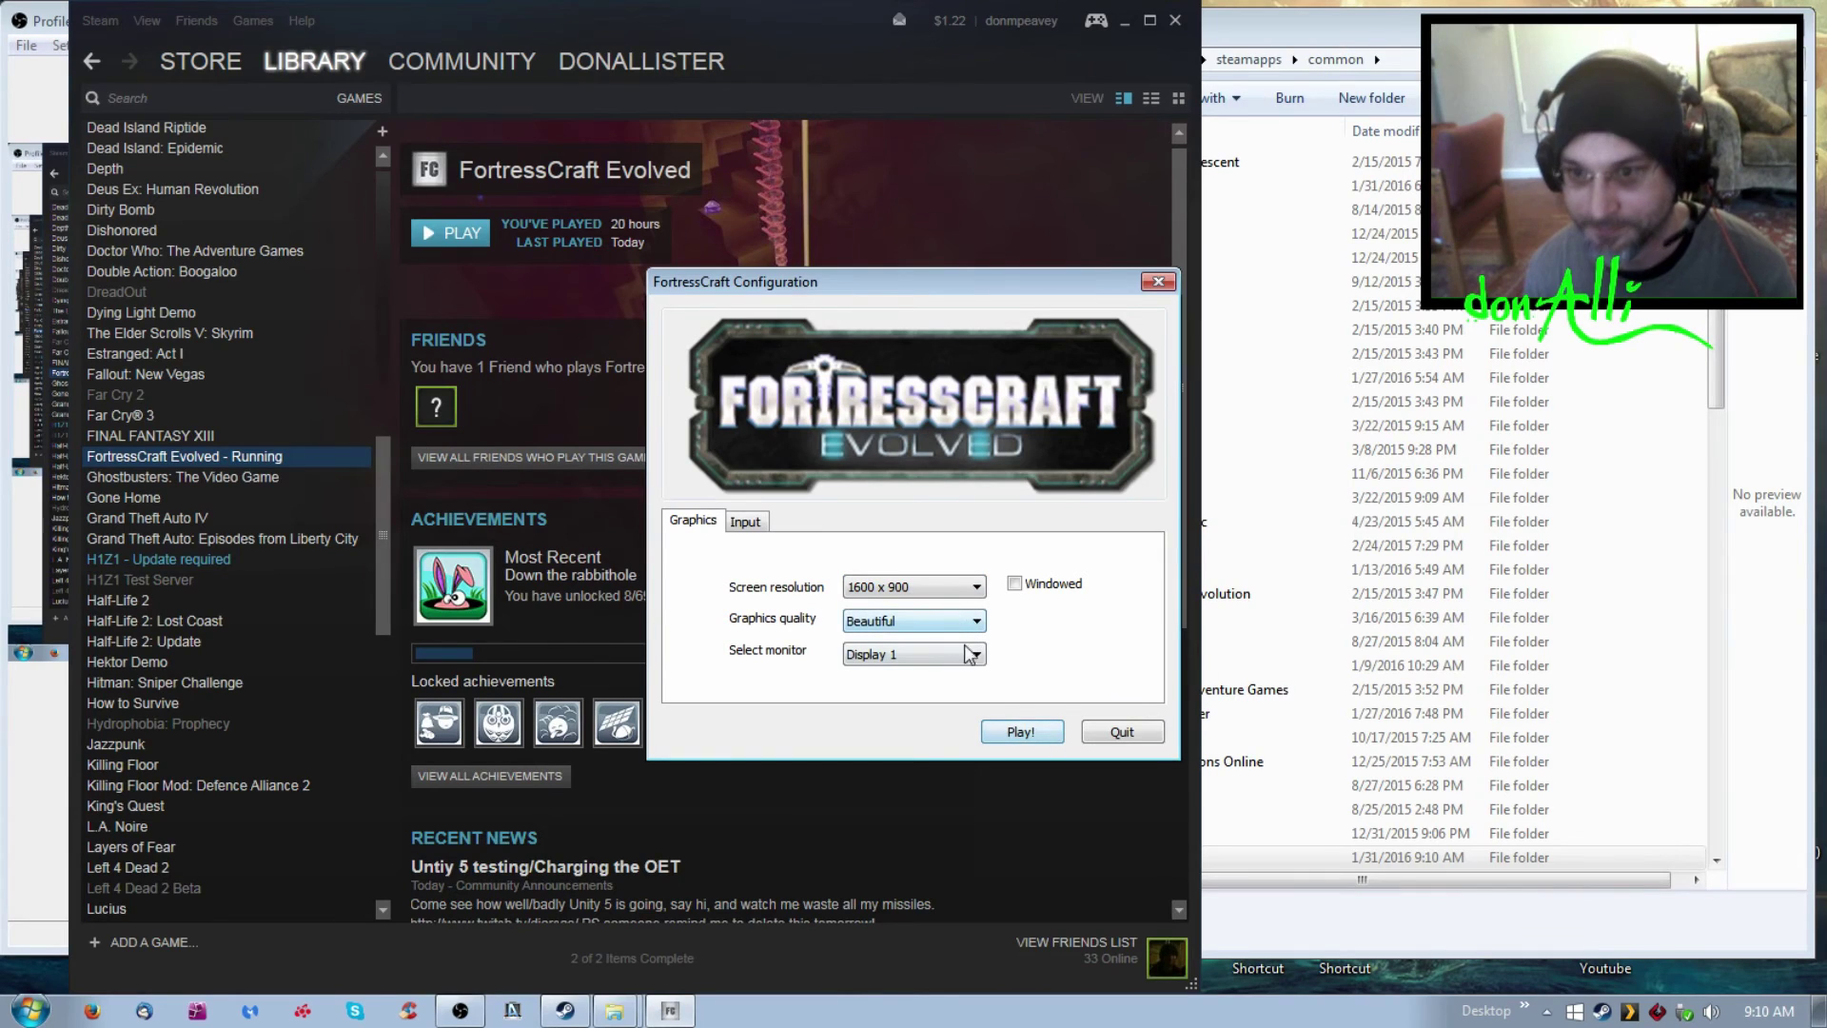
click(1121, 731)
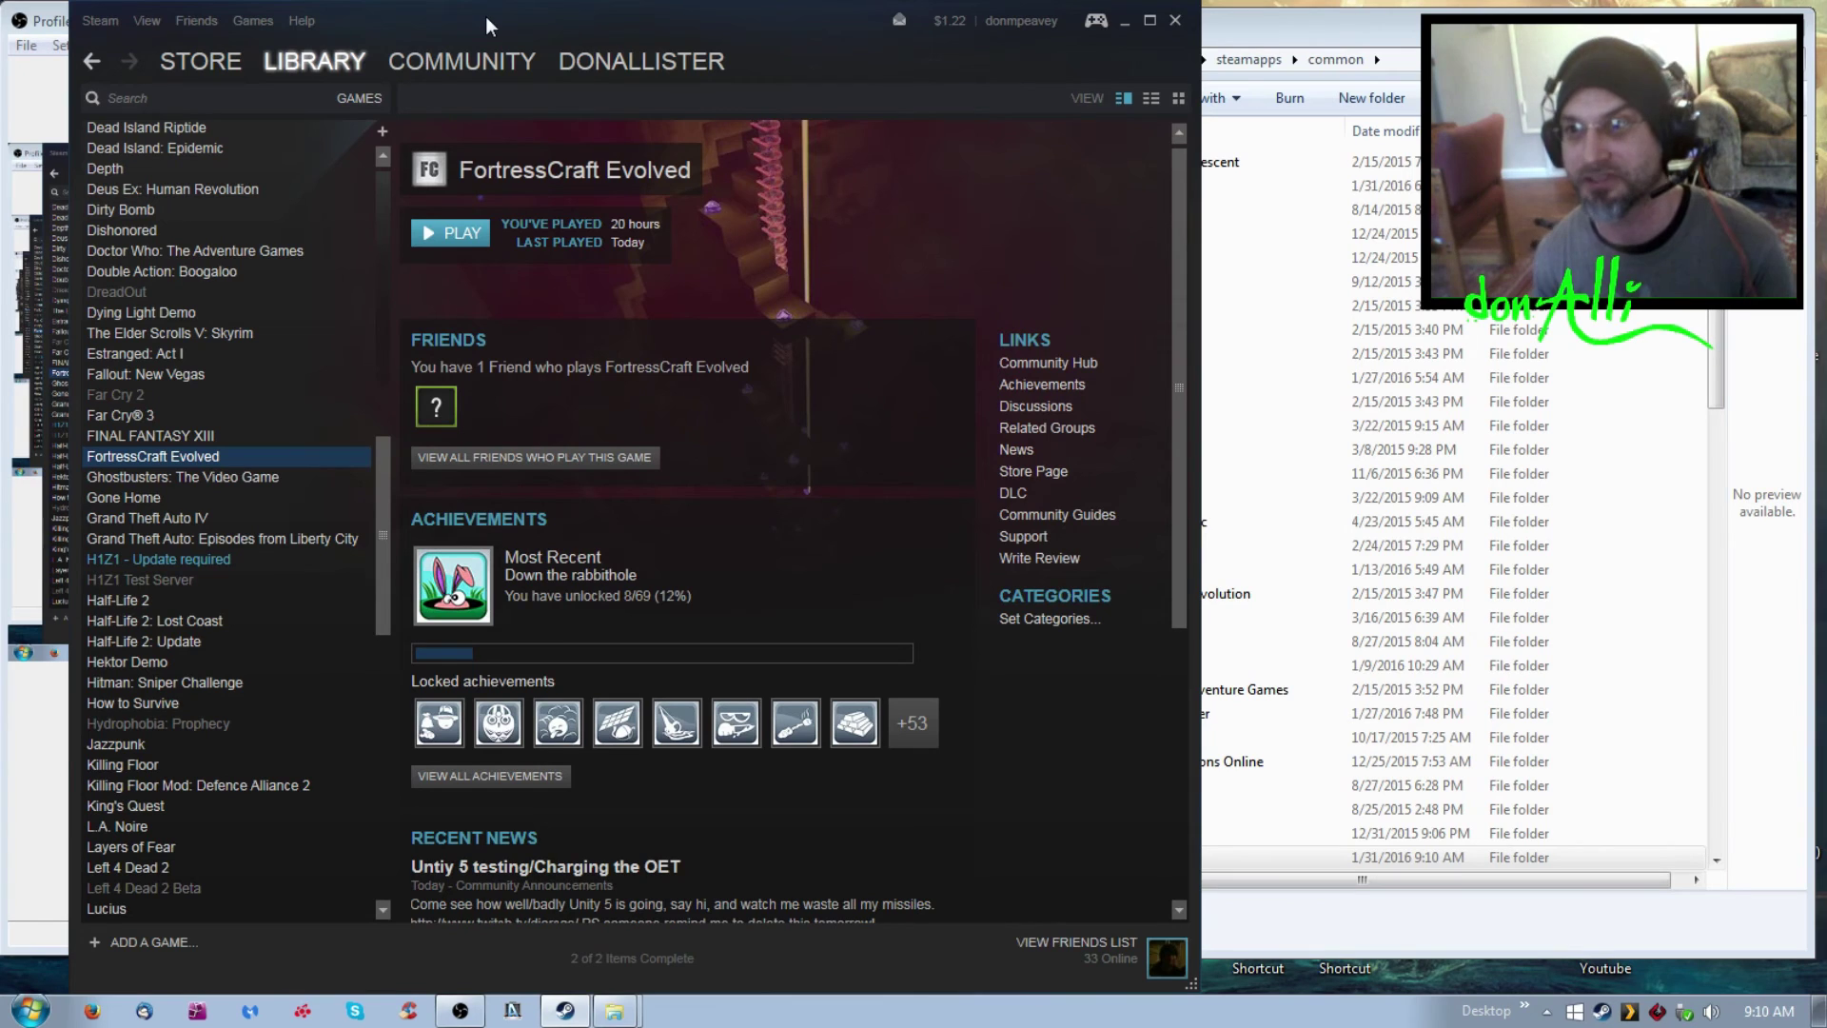
Bring the H:\SteamLibrary\steamapps\common Explorer window back in front of Steam.
click(1243, 61)
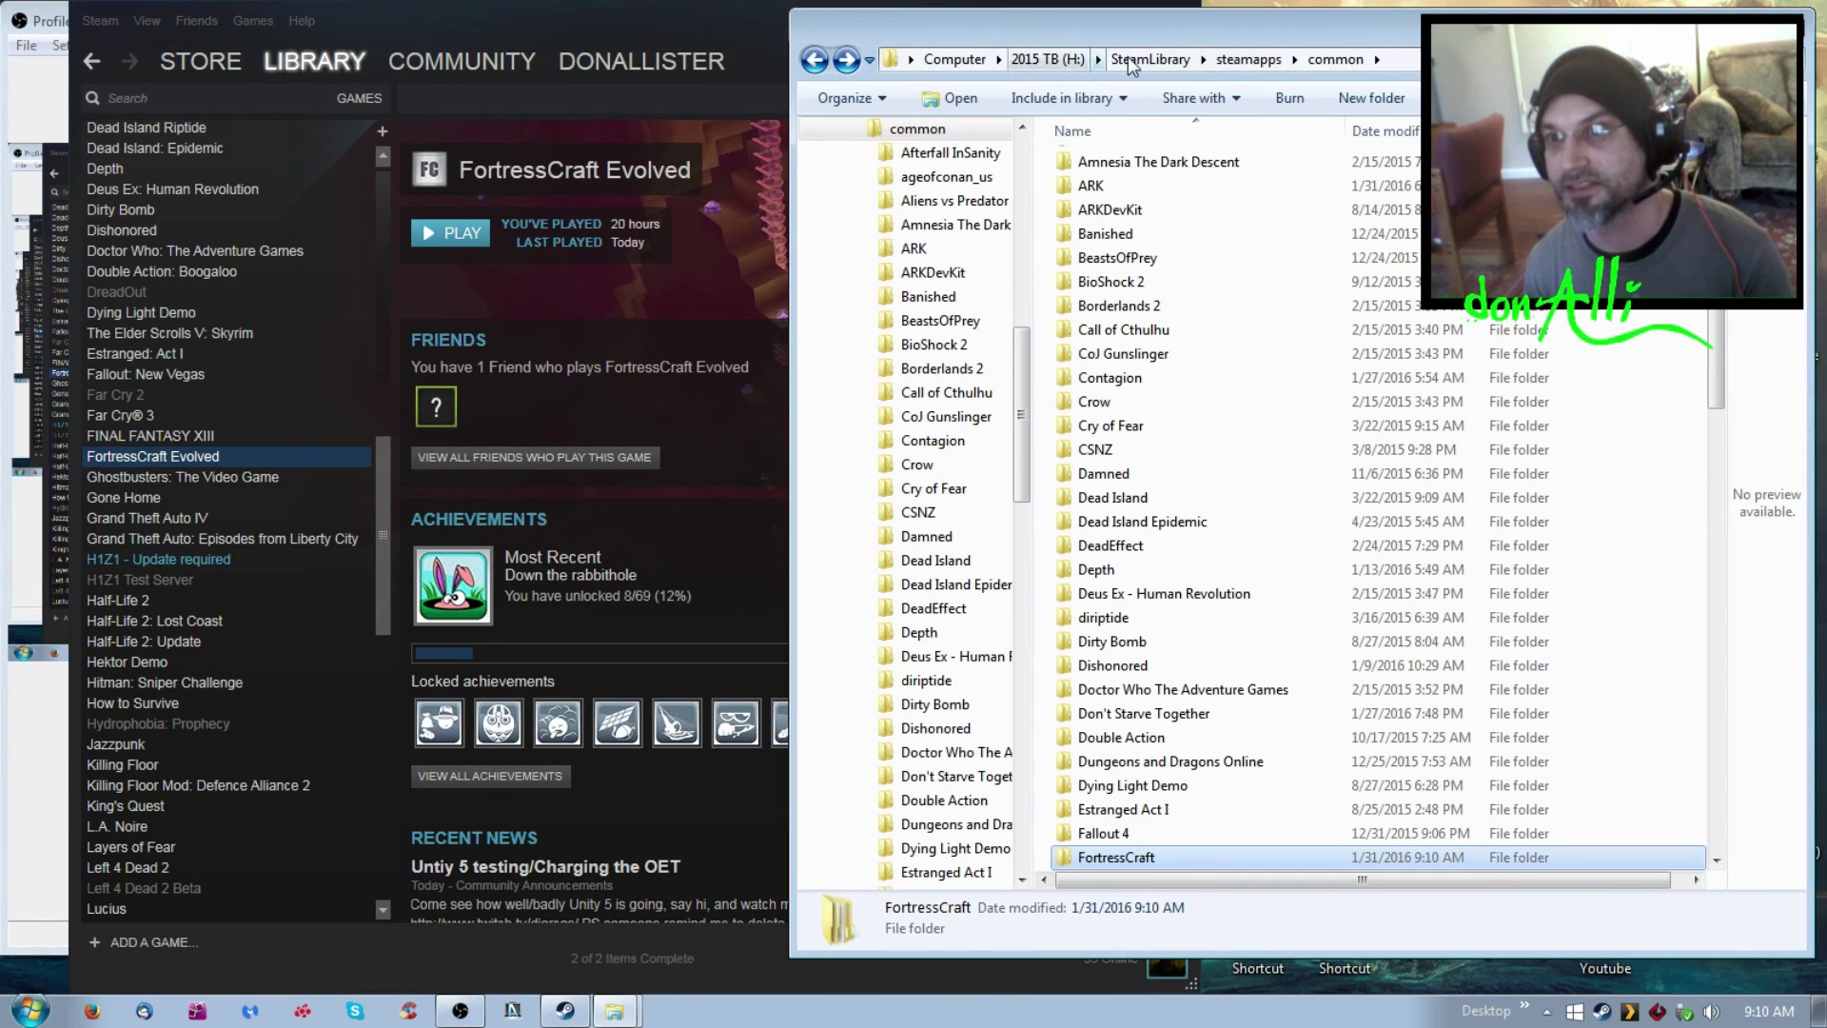